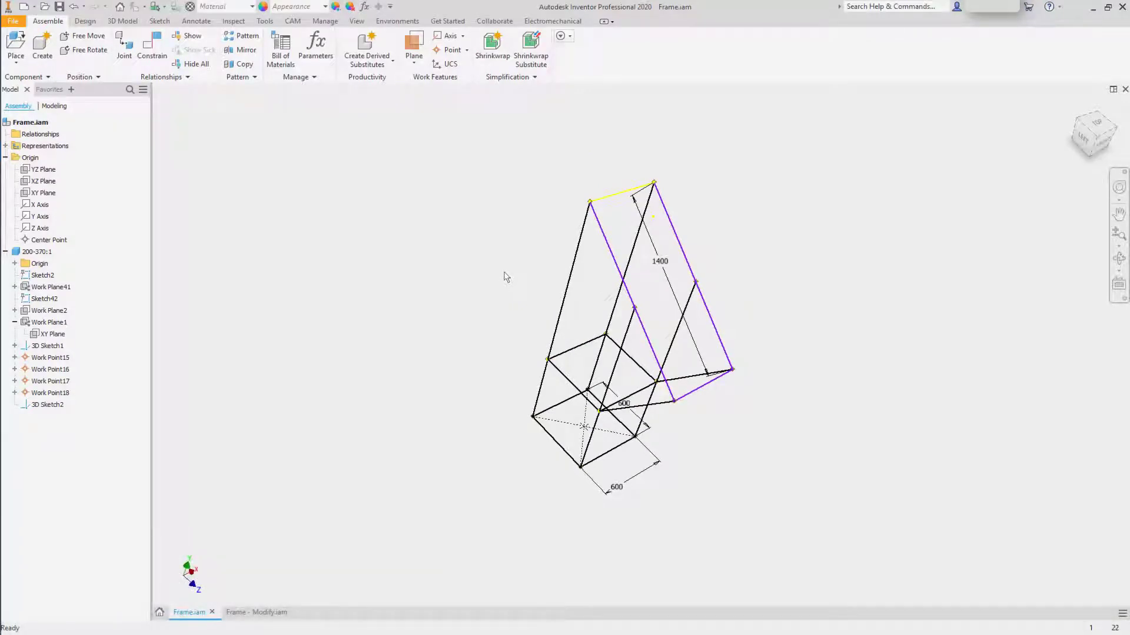
Step: Return the skeleton to its Home view and show the Design tab's frame tools
key("F6")
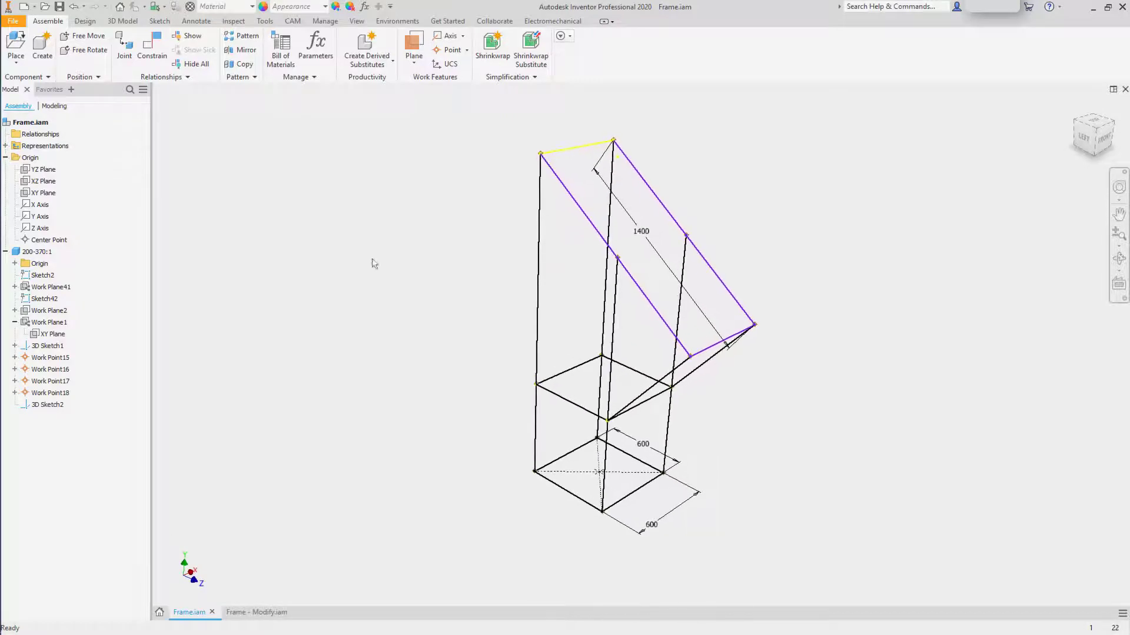
left_click(84, 21)
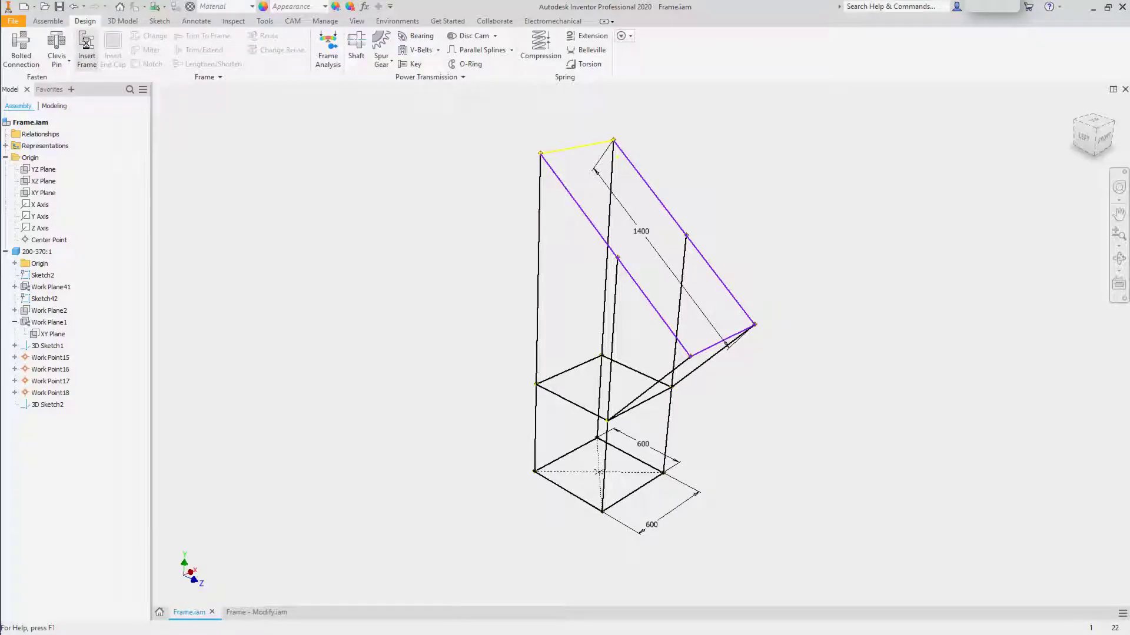
Step: Start Insert Frame with an ISO, ISO 4019 (Square), 100x100x3 tube profile
left_click(90, 50)
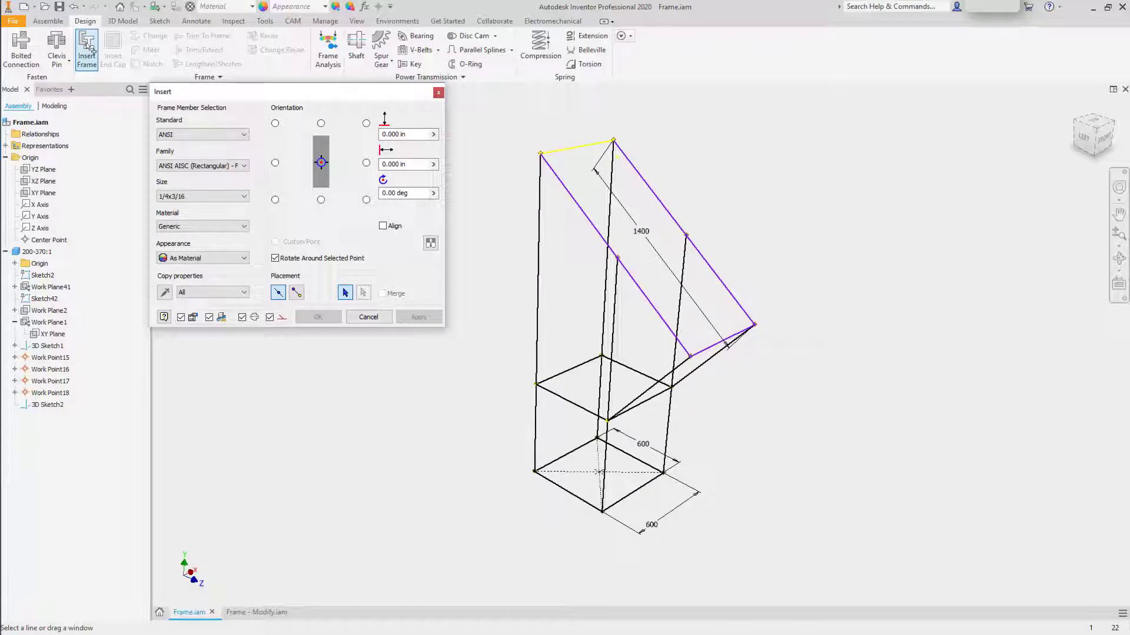
left_click(209, 136)
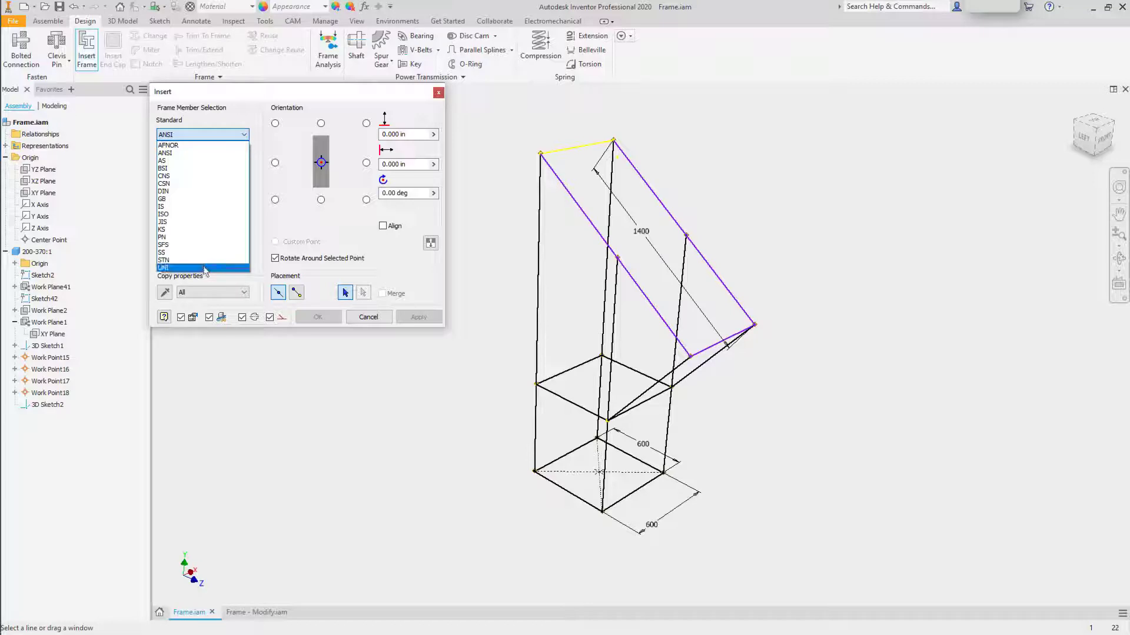
left_click(196, 214)
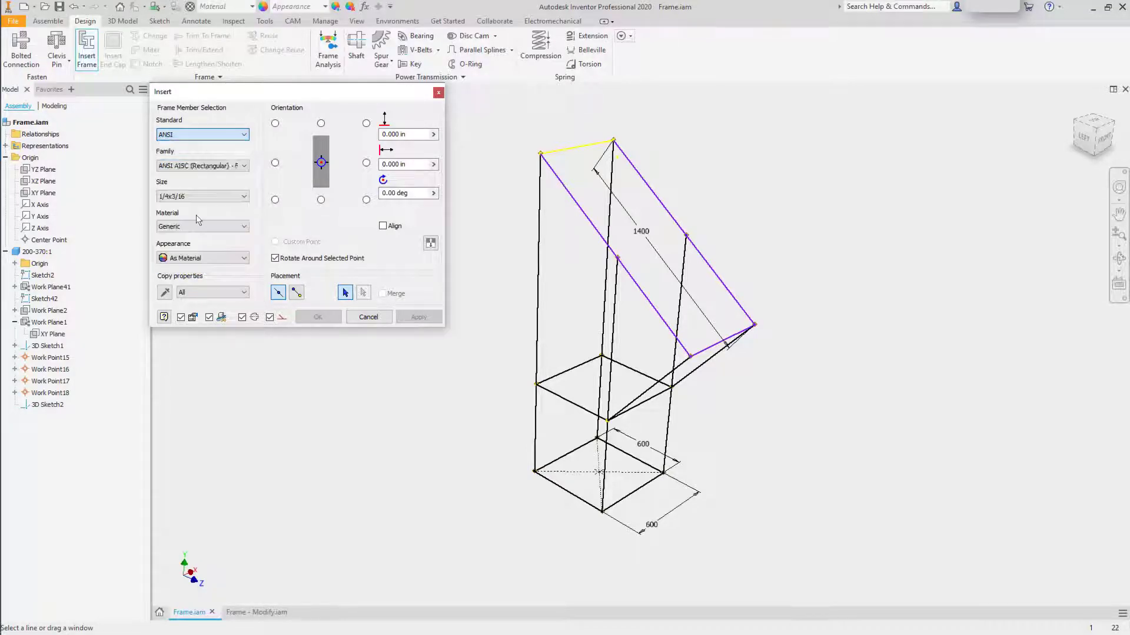
left_click(232, 167)
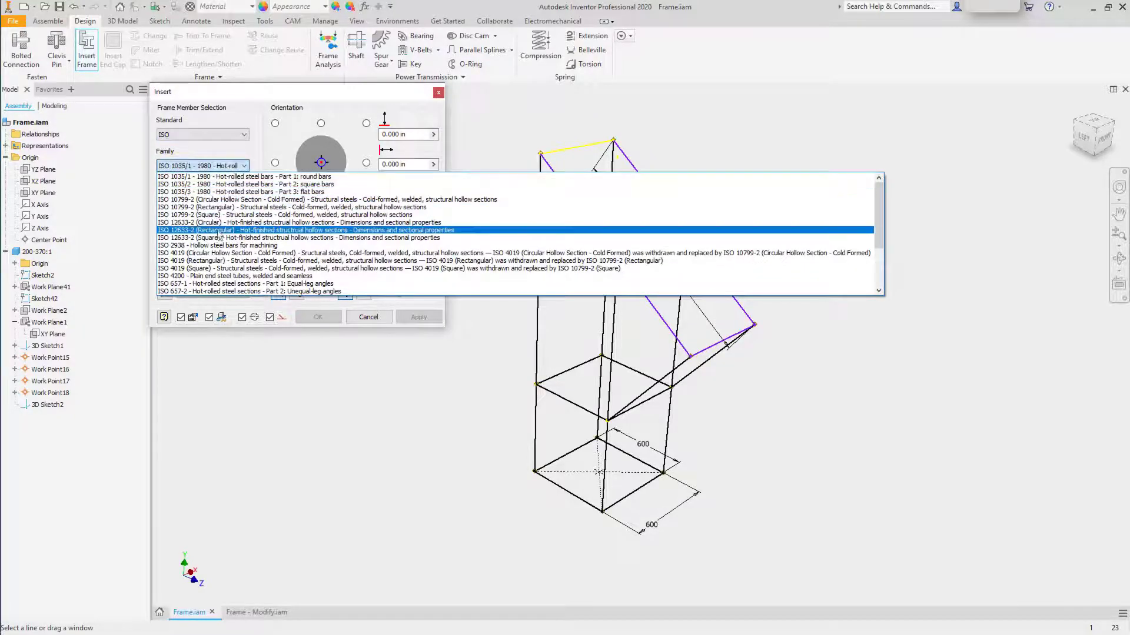
left_click(215, 268)
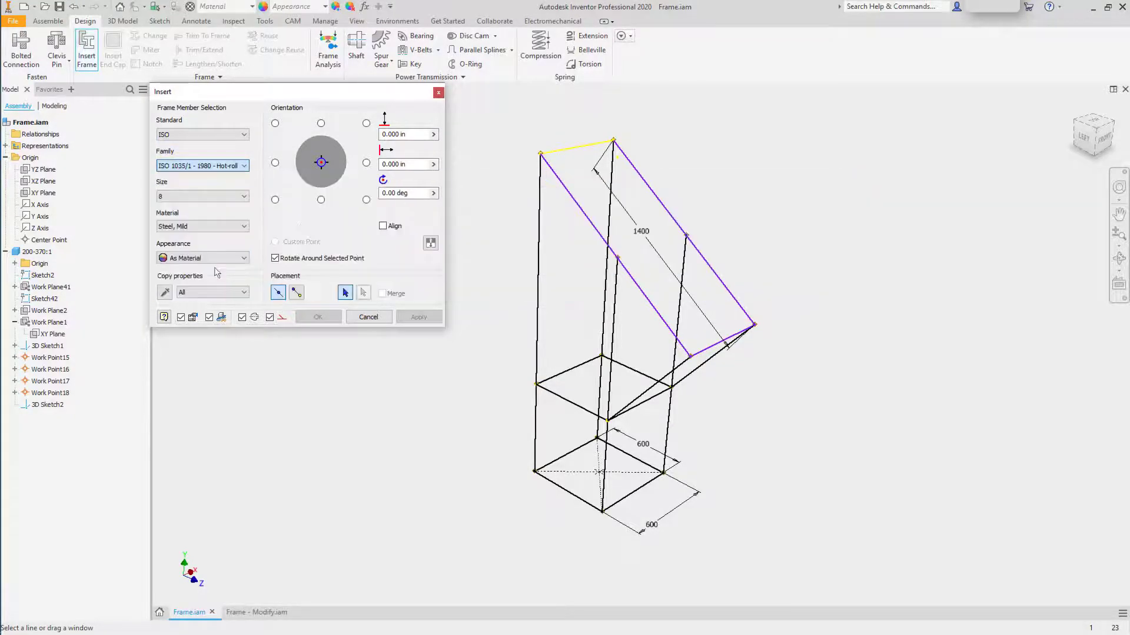
left_click(228, 200)
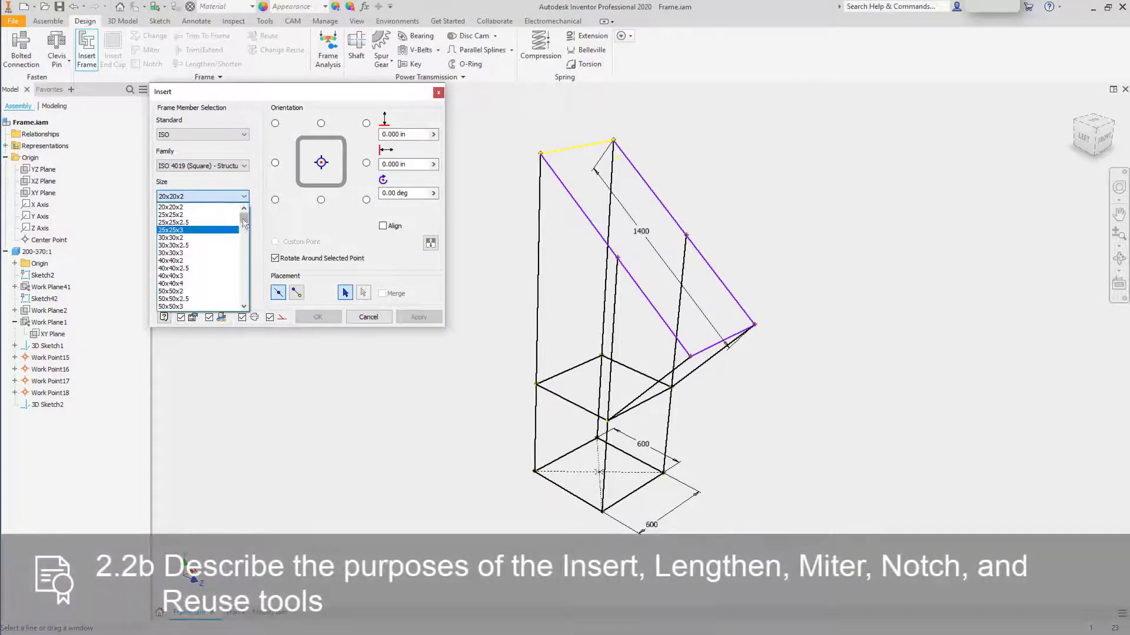
left_click_drag(244, 216, 243, 246)
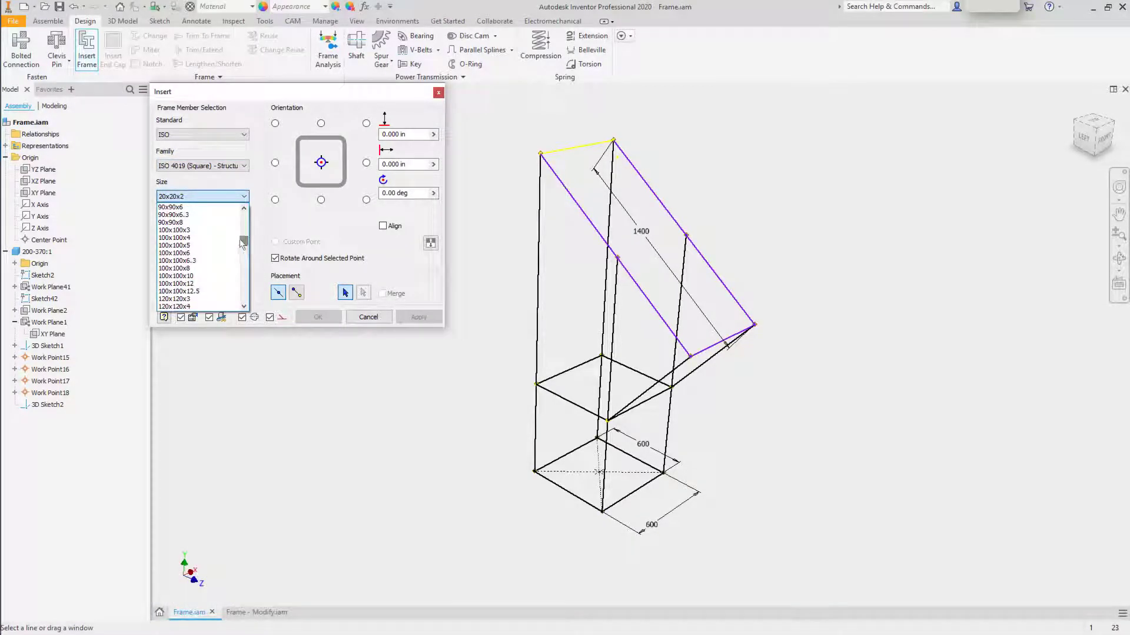
left_click(198, 230)
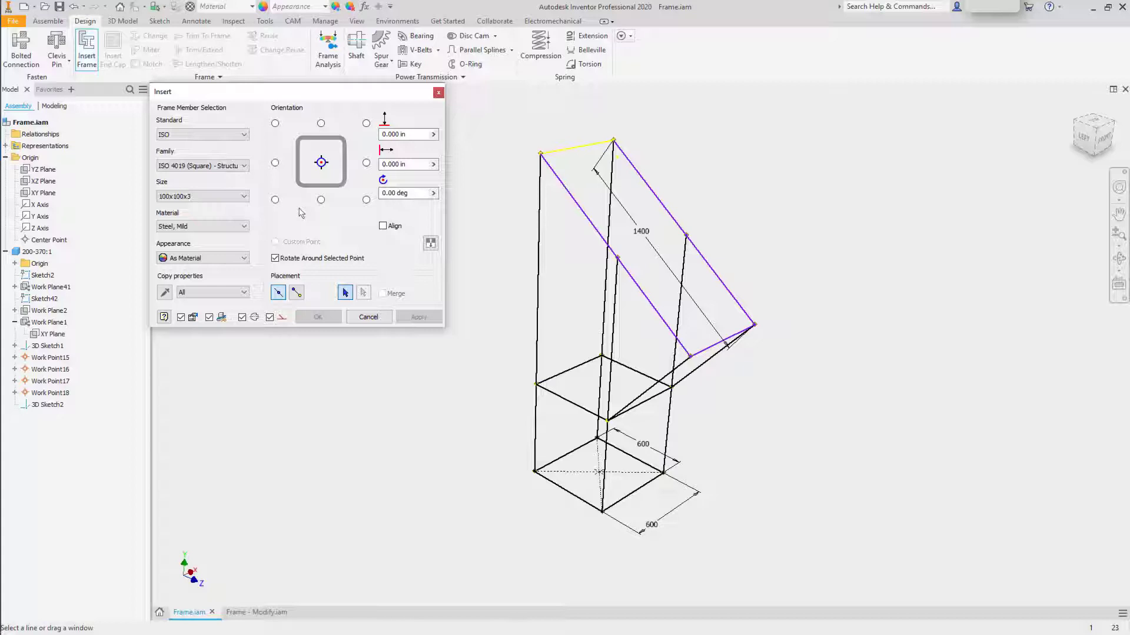
Step: Pick the vertical skeleton lines and two middle-square front edges, then apply them
scroll(301, 213, "up", 3)
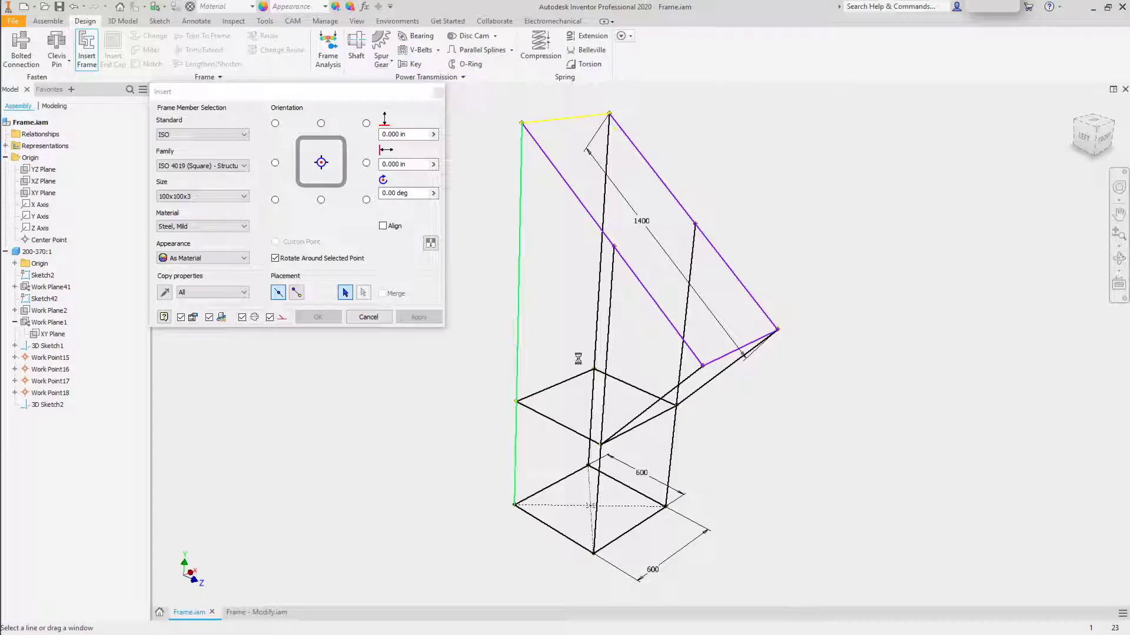
left_click(599, 337)
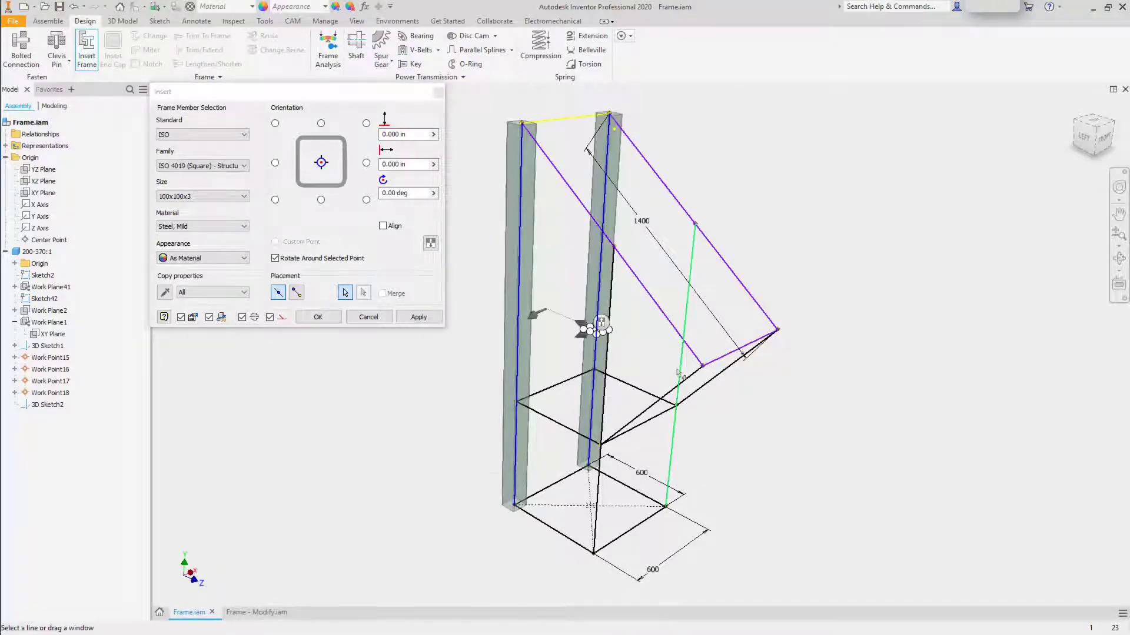
left_click(680, 371)
left_click(599, 487)
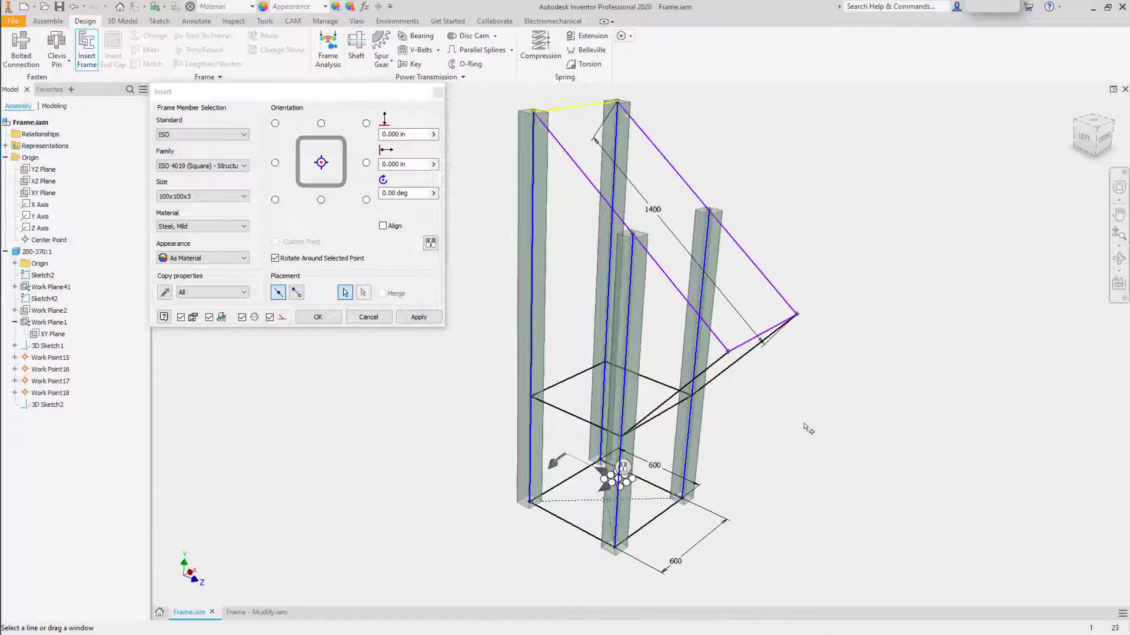
left_click(574, 414)
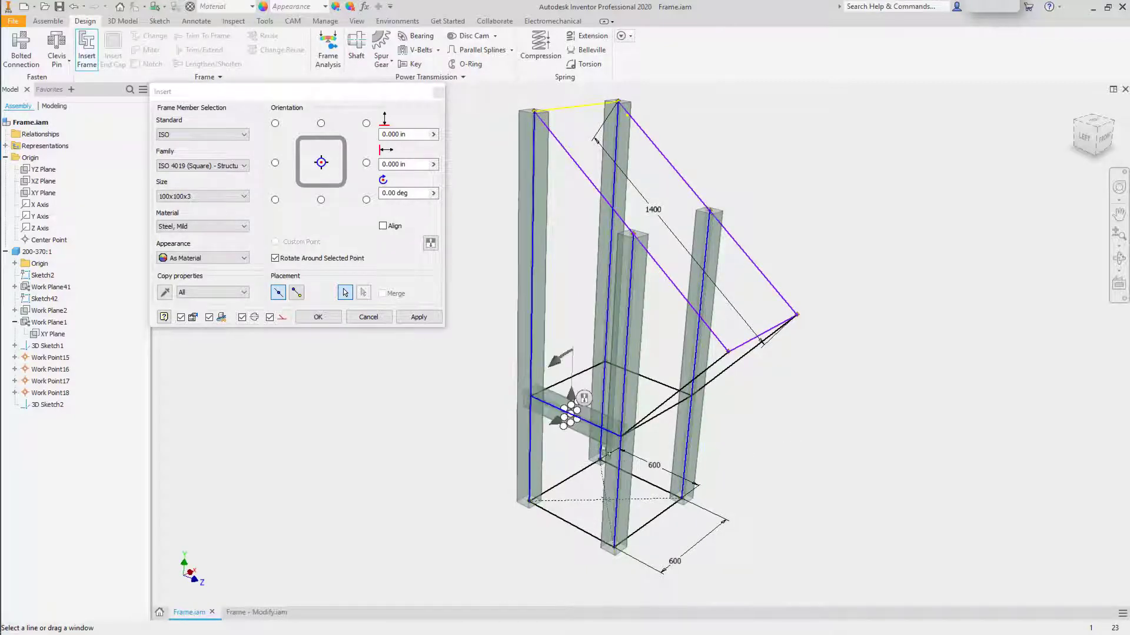
left_click(673, 414)
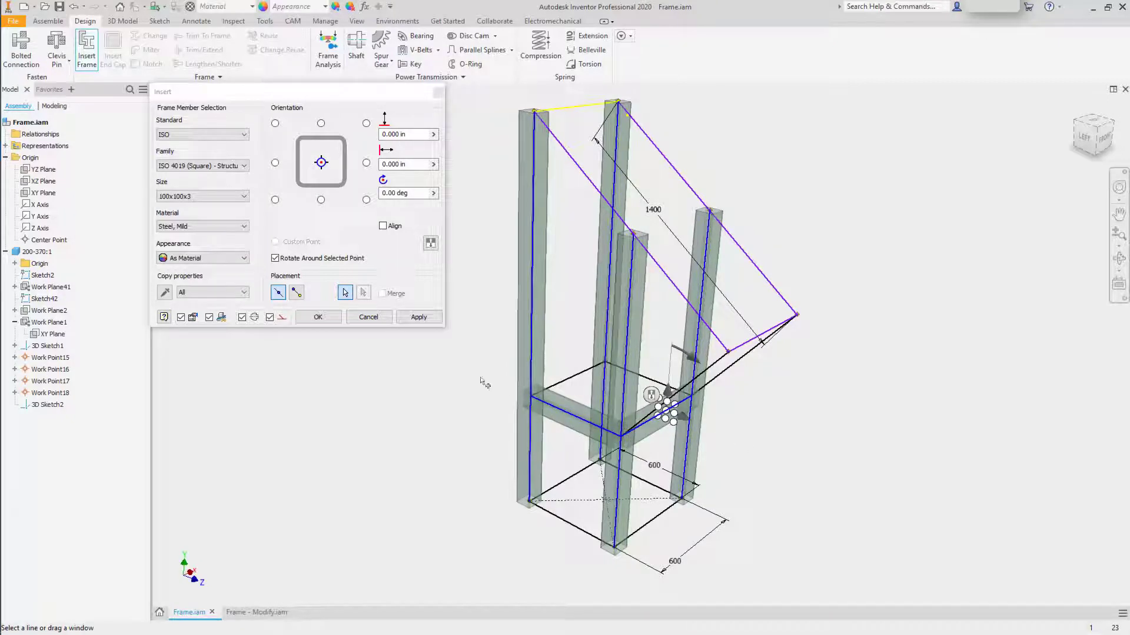
left_click(417, 317)
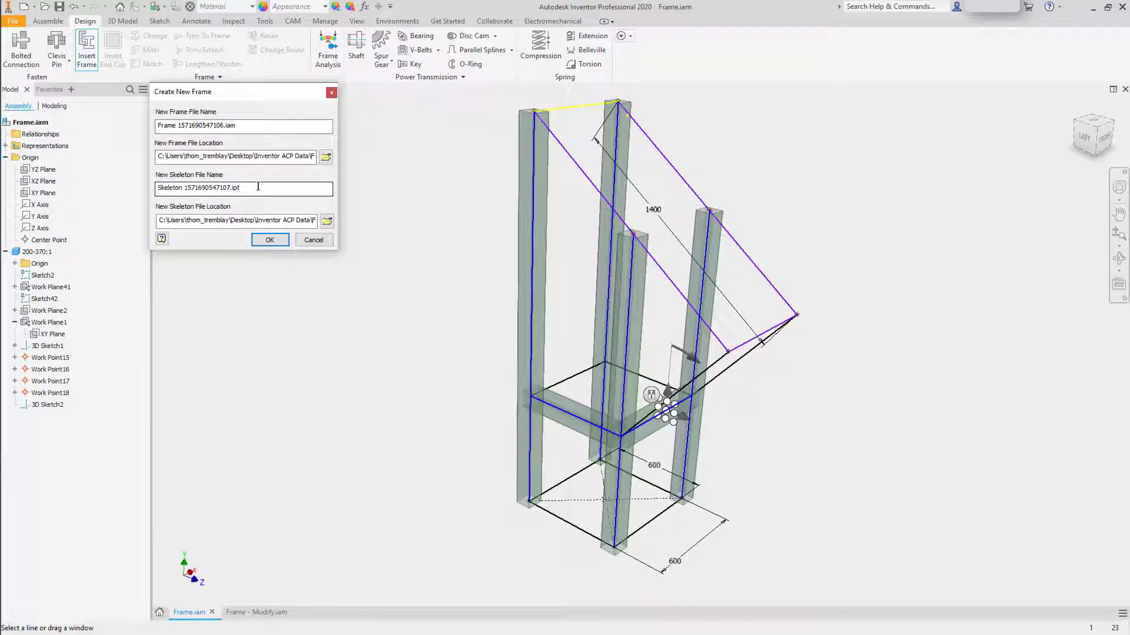
Step: Accept Frame 1571690547106.iam, Skeleton 1571690547107.ipt and the default member names
left_click(267, 240)
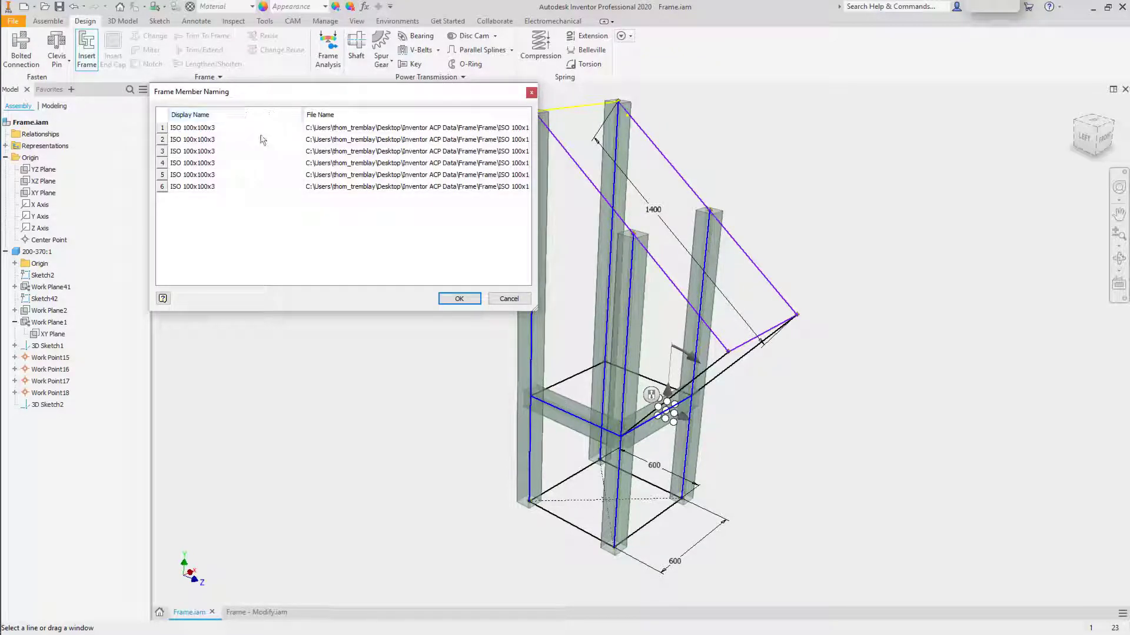
left_click(458, 299)
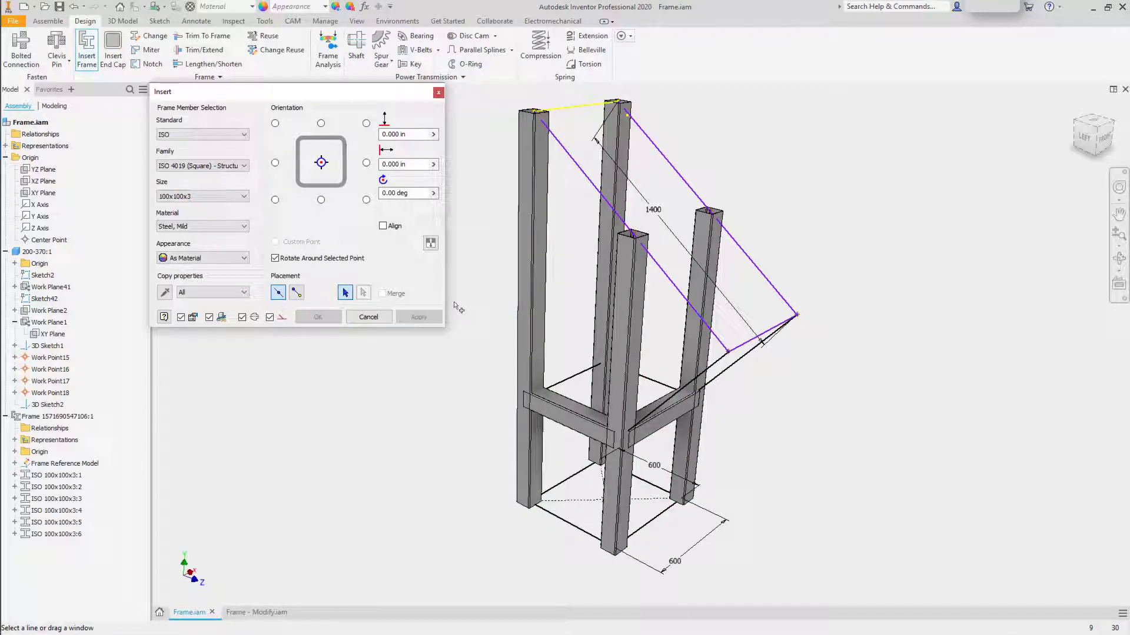
Step: Add tubes on the left, right and bottom sloped lines, top edge and lower diagonal brace
scroll(598, 266, "down", 5)
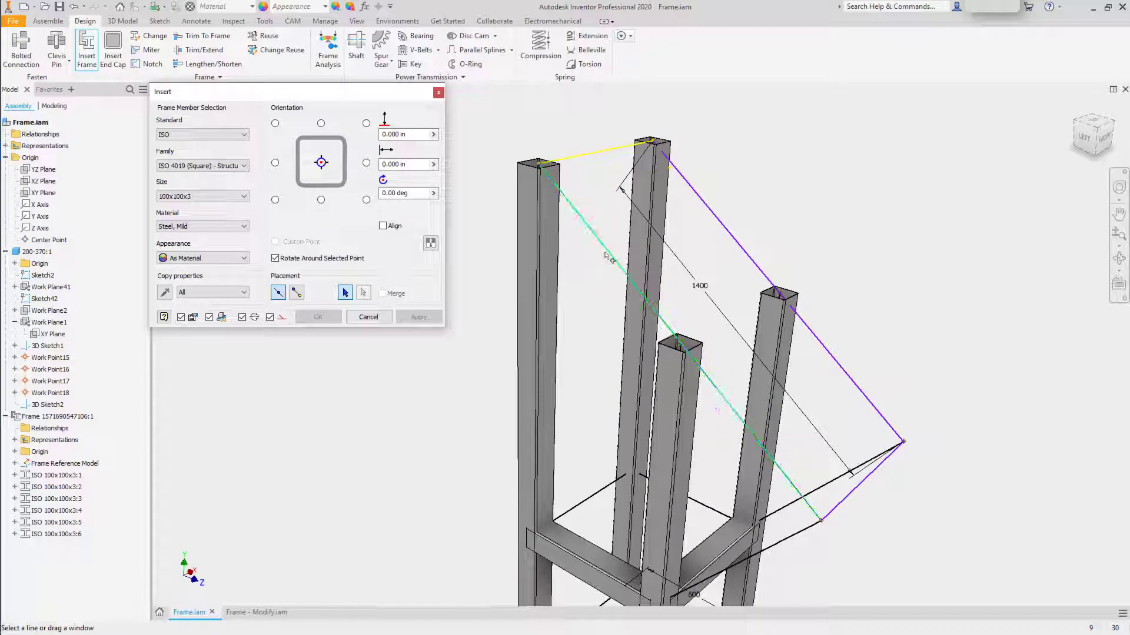
left_click(644, 267)
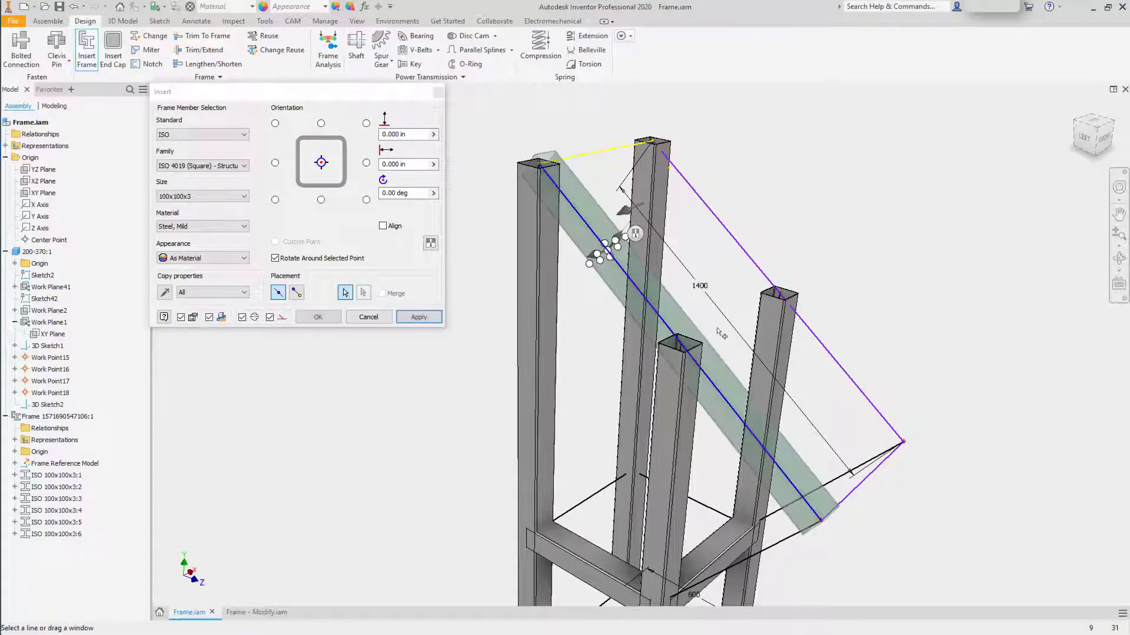
left_click(748, 253)
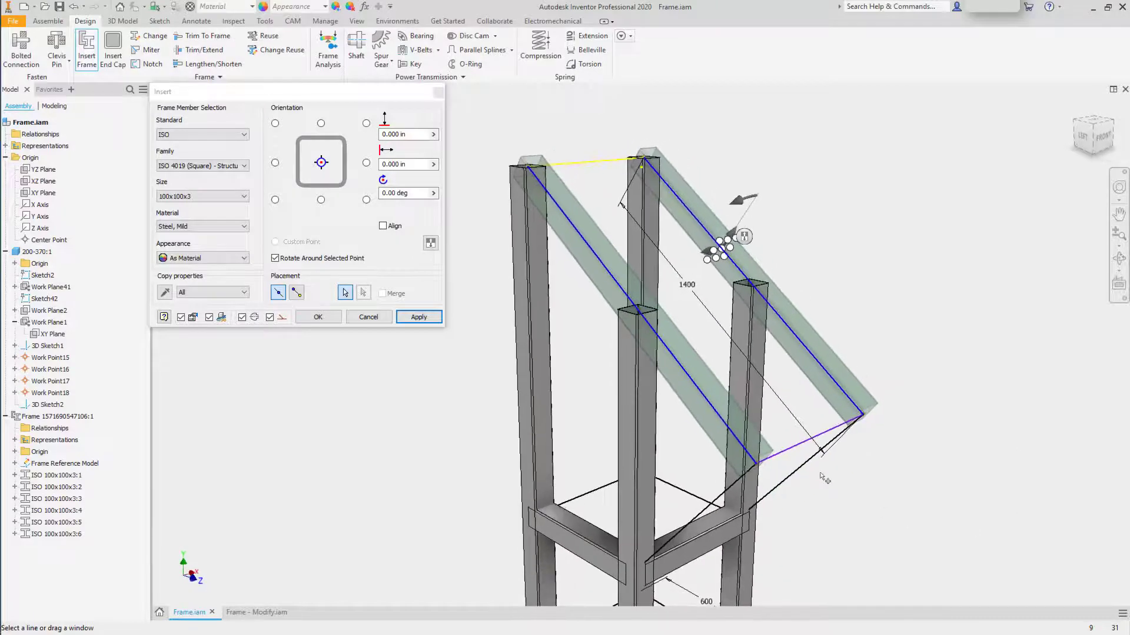
left_click(791, 447)
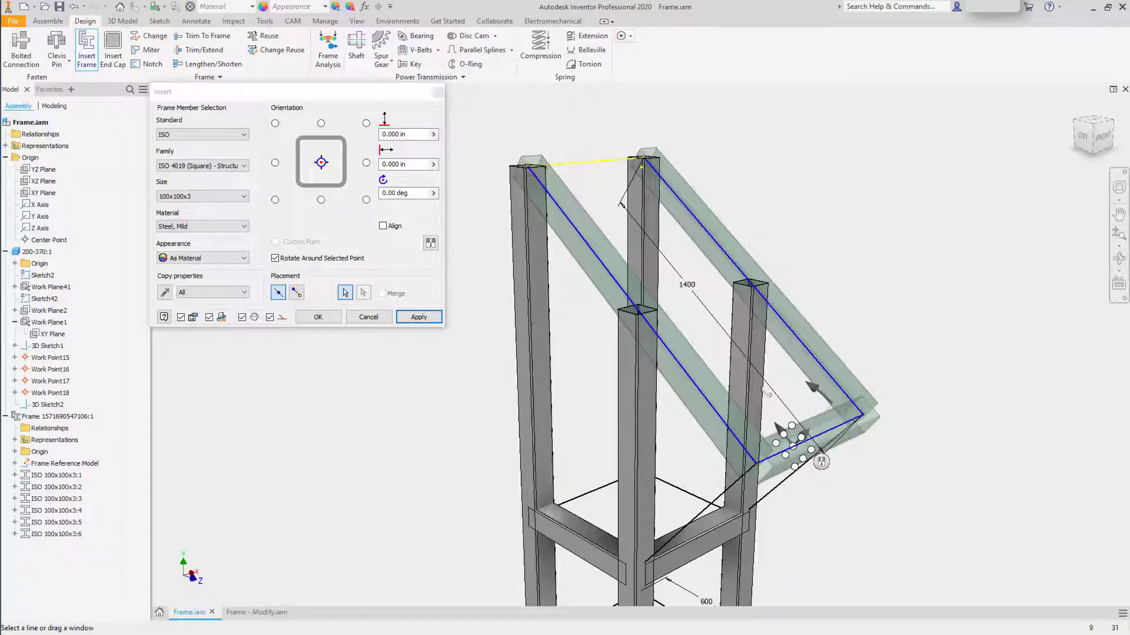
left_click(580, 168)
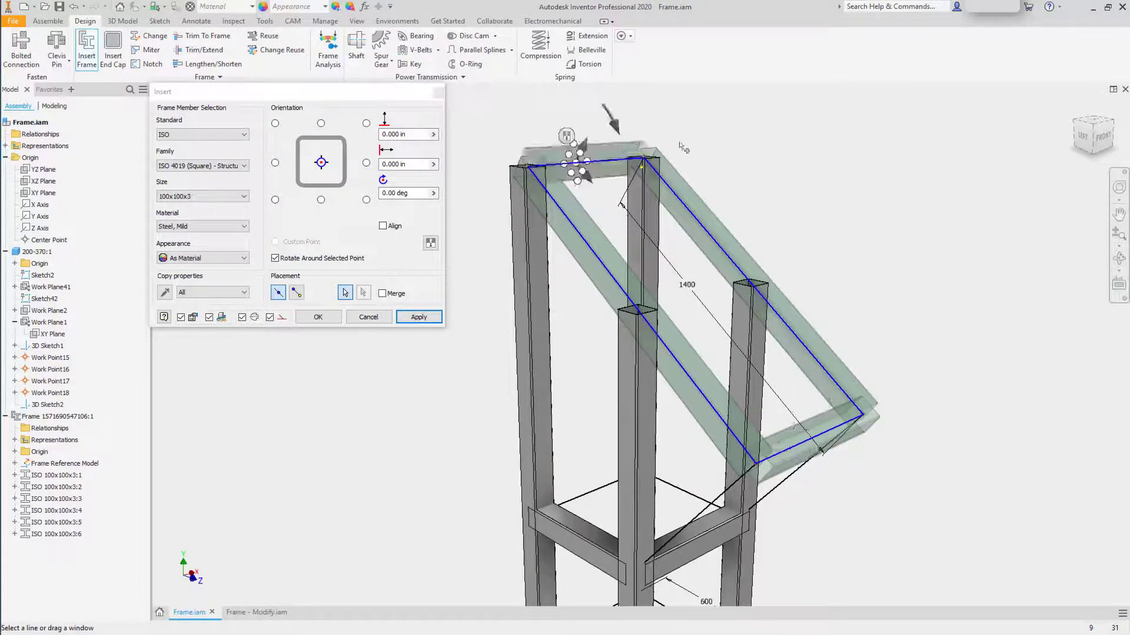
left_click(778, 496)
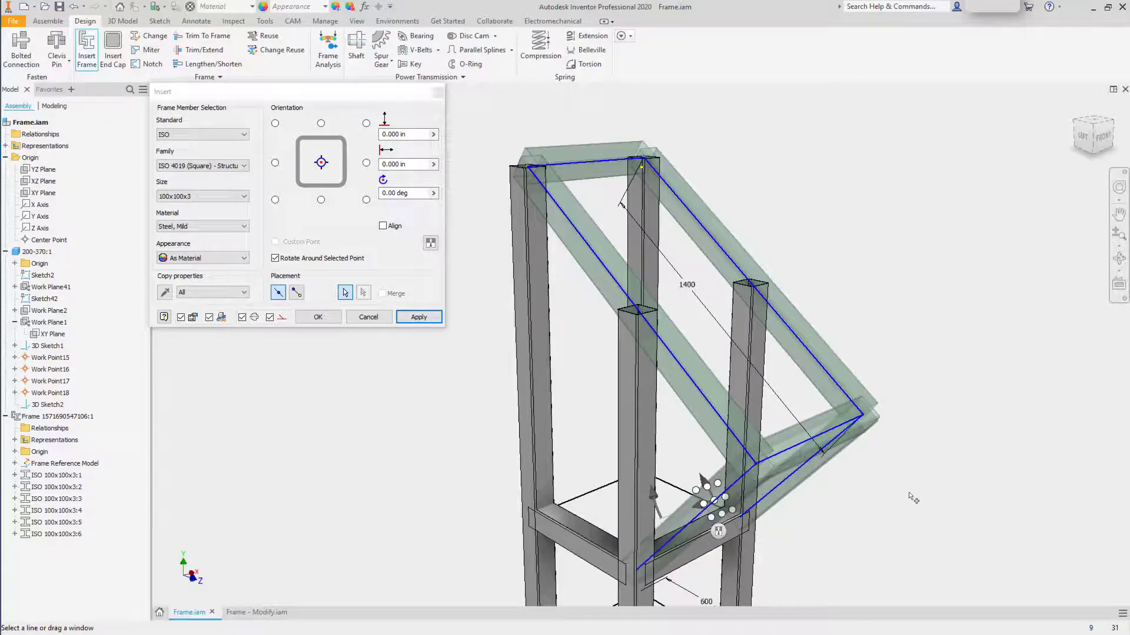
middle_click_drag(910, 496, 893, 437, "shift")
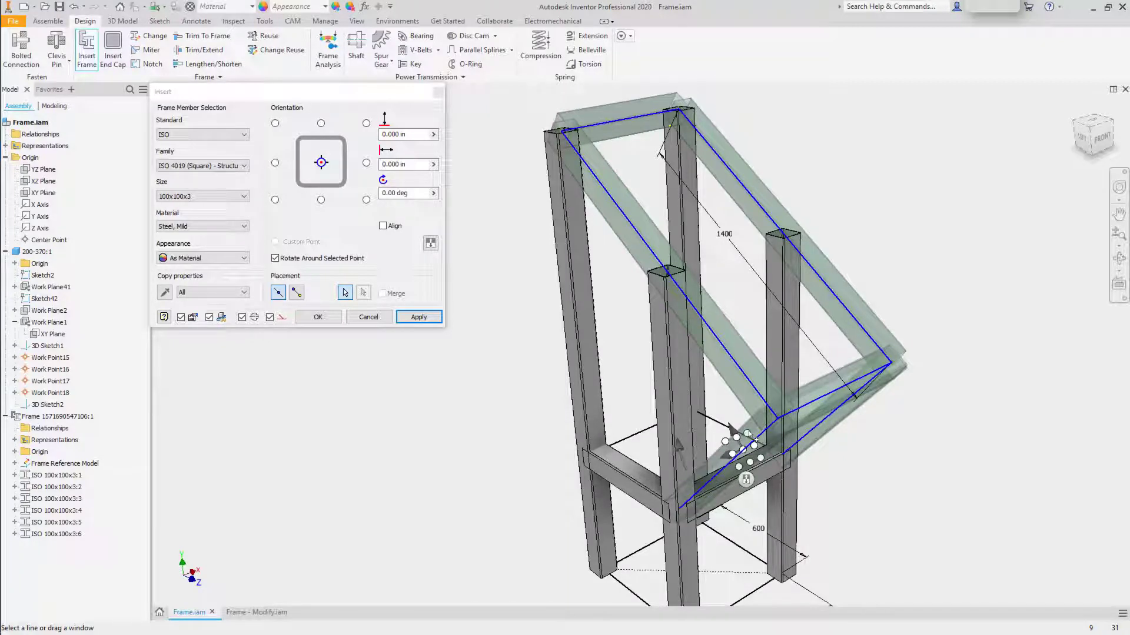
left_click(435, 317)
left_click(459, 303)
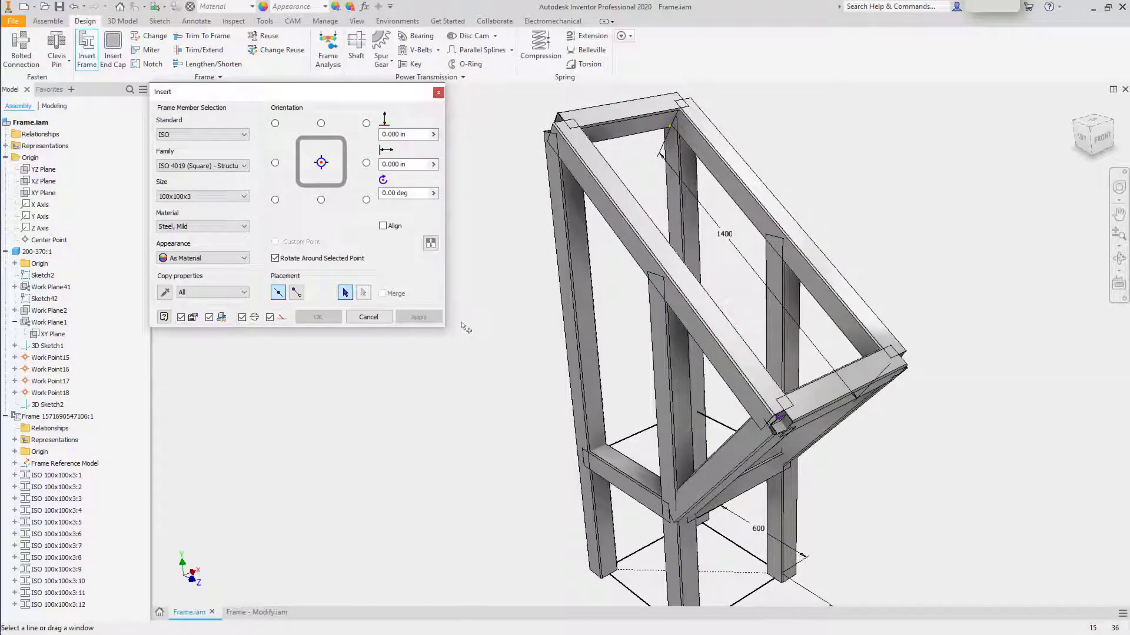
Step: Place tubes on the four base-rectangle edges, aligned bottom-centre, and accept their names
scroll(465, 329, "down", 5)
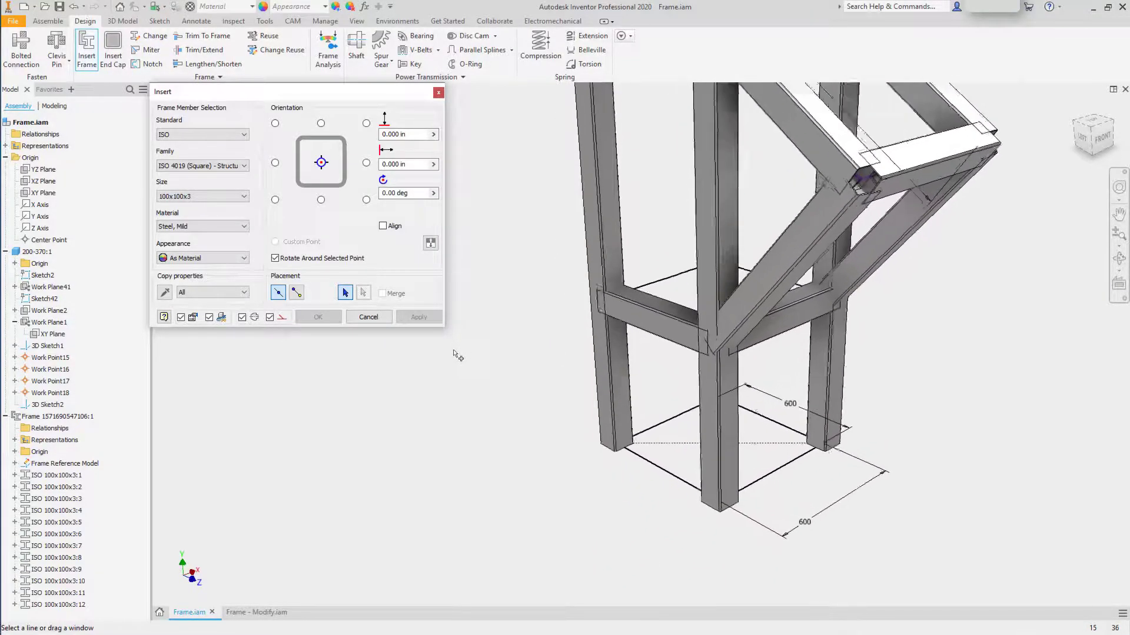
scroll(458, 358, "down", 3)
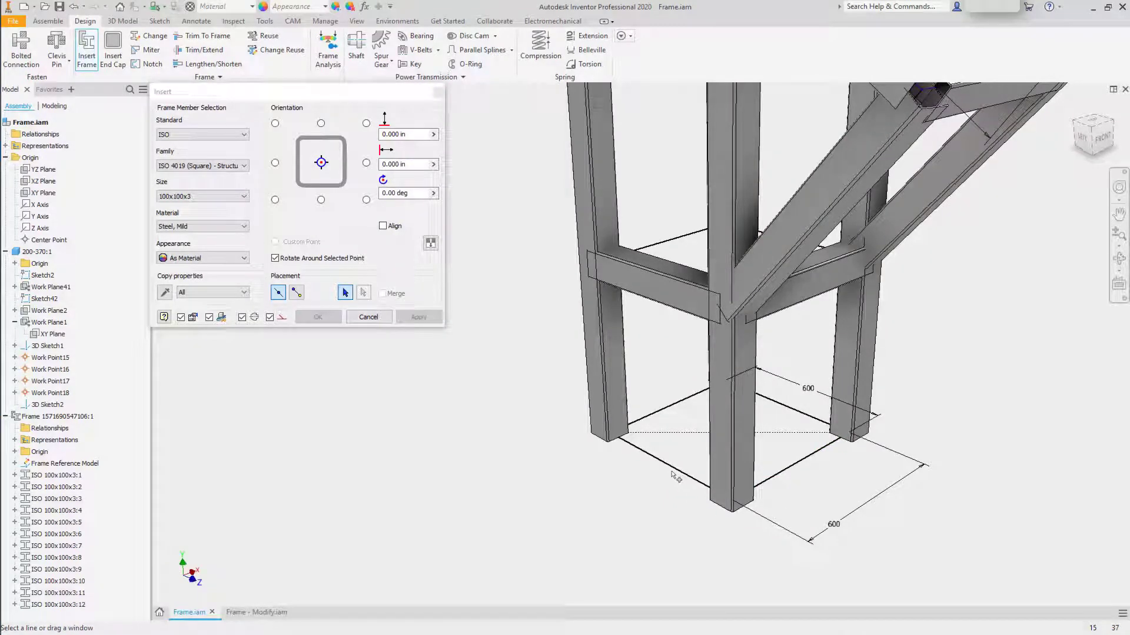
left_click(765, 481)
left_click(659, 459)
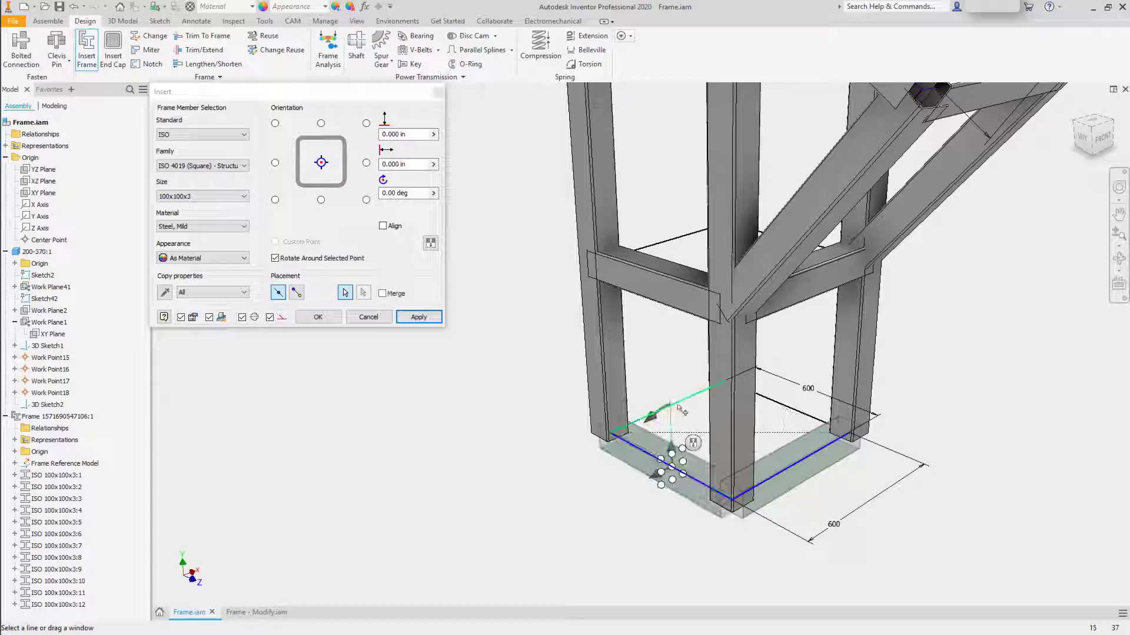
left_click(679, 408)
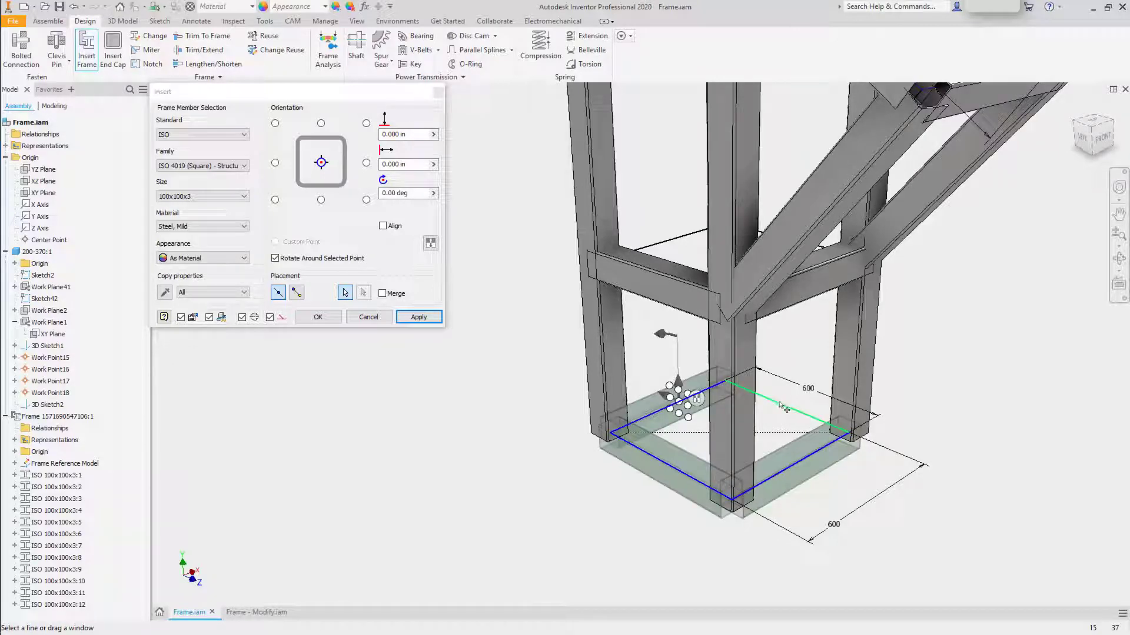
left_click(782, 407)
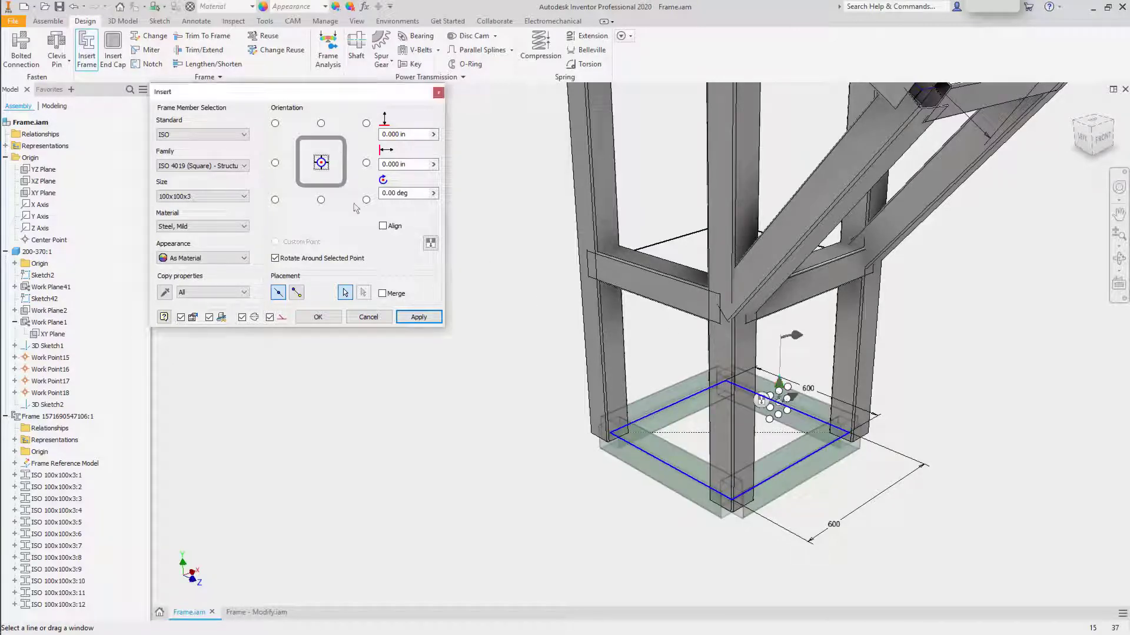
left_click(321, 200)
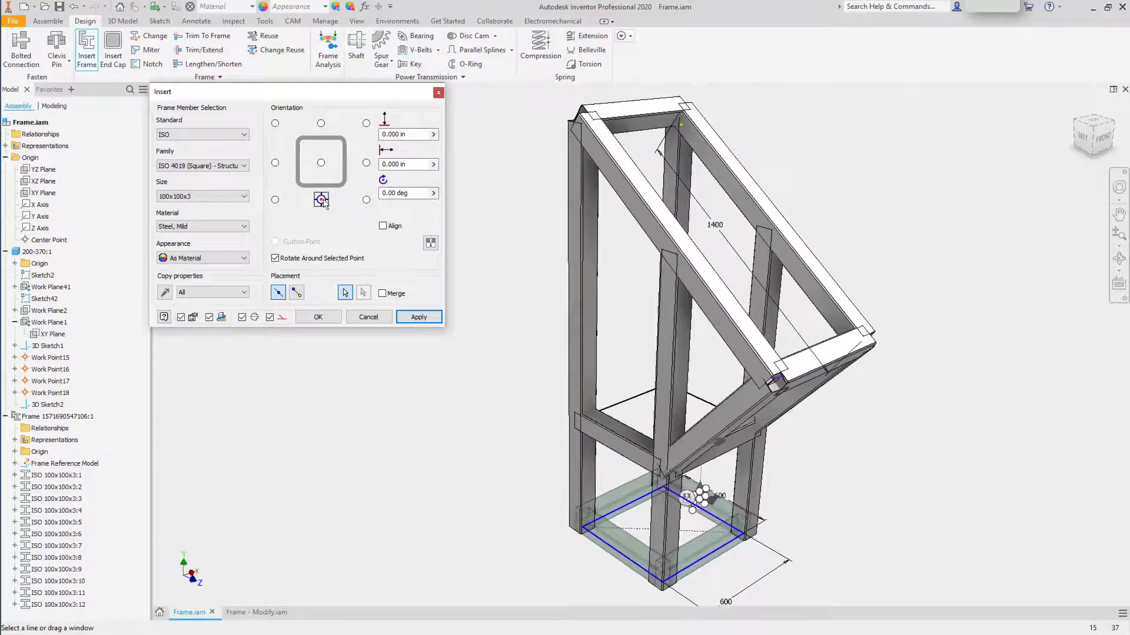
left_click(318, 317)
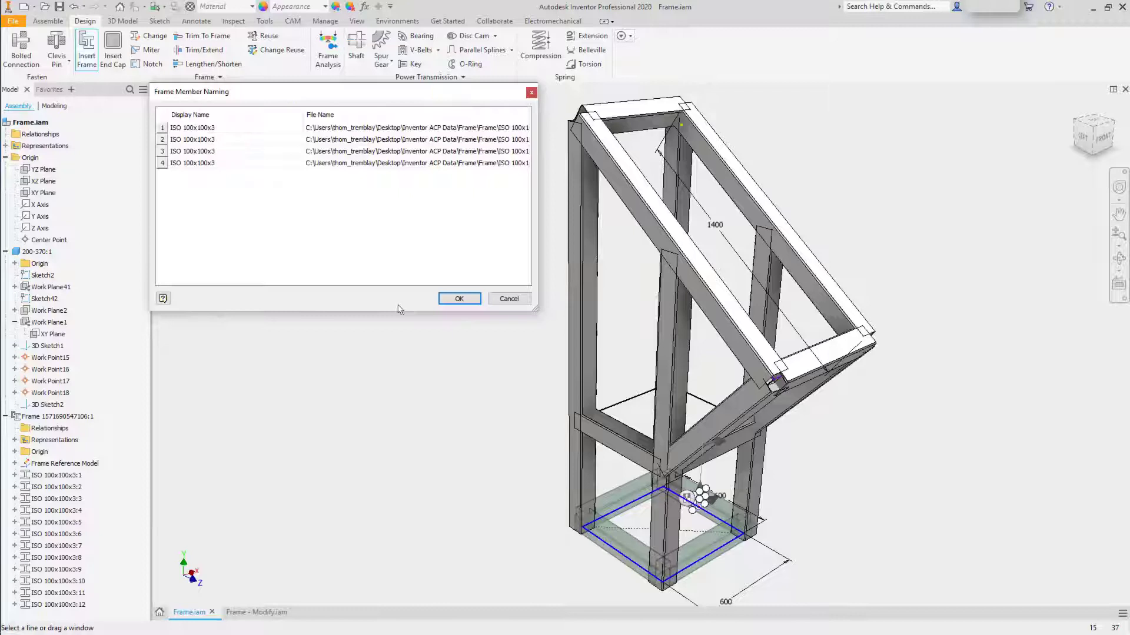
left_click(443, 301)
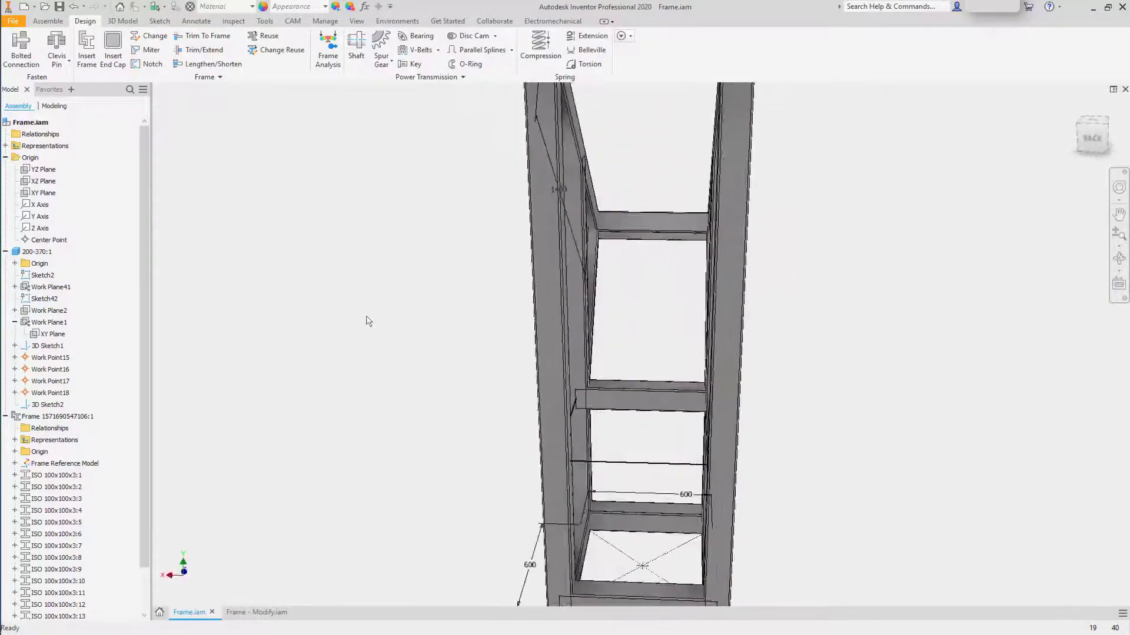
middle_click_drag(363, 321, 371, 324, "shift")
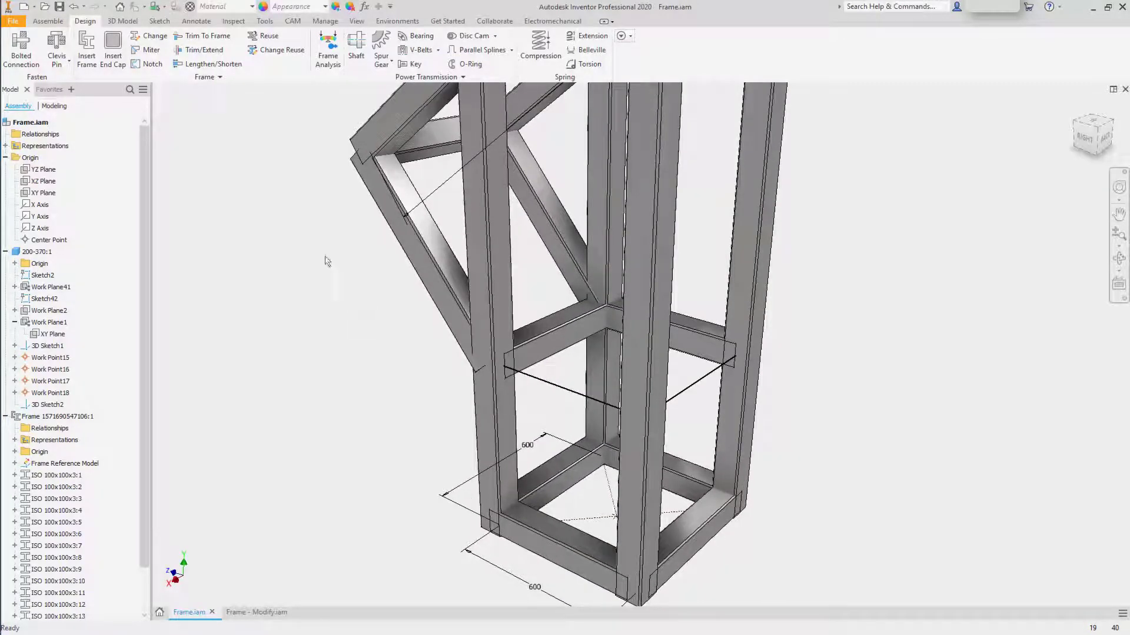
Step: Reuse members :6 and :5 onto the two empty middle-square sketch lines
left_click(265, 36)
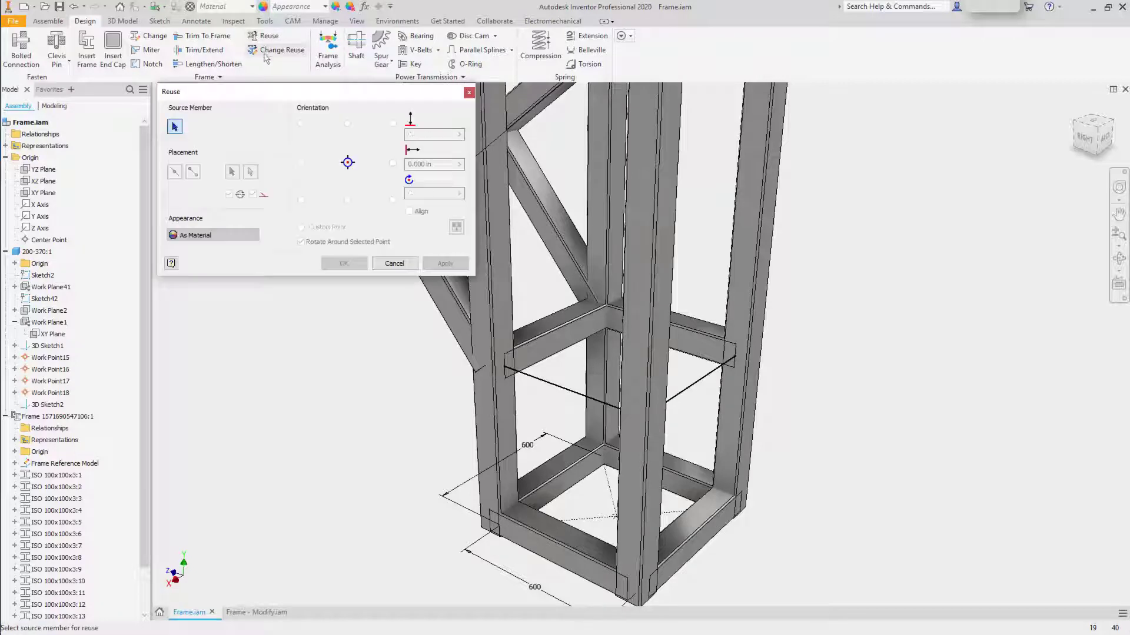
left_click(553, 348)
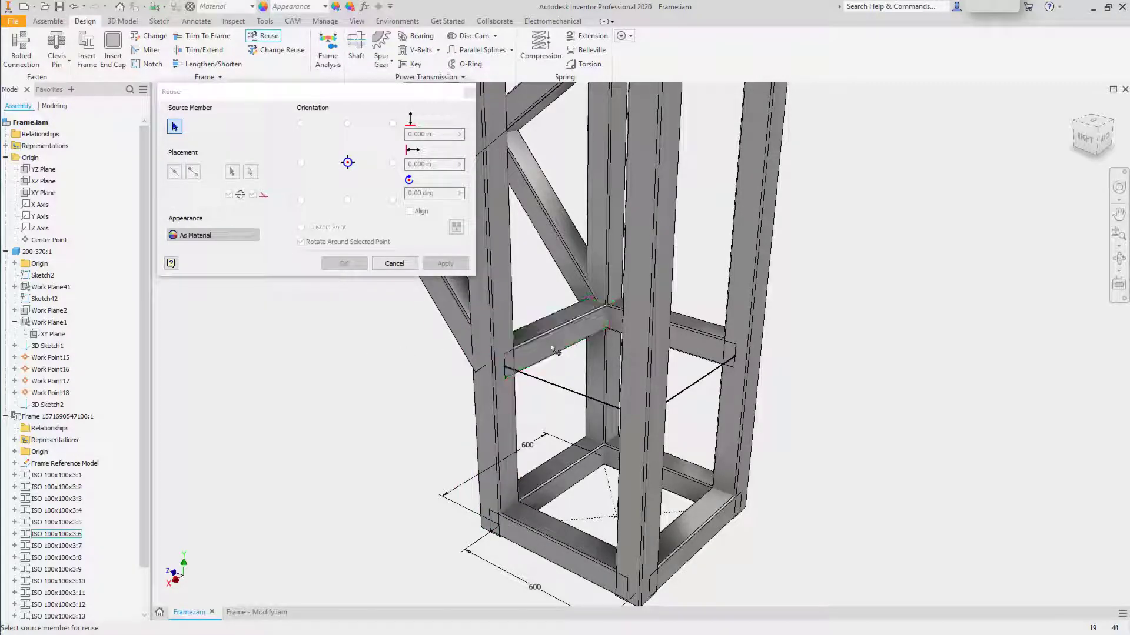
left_click(699, 385)
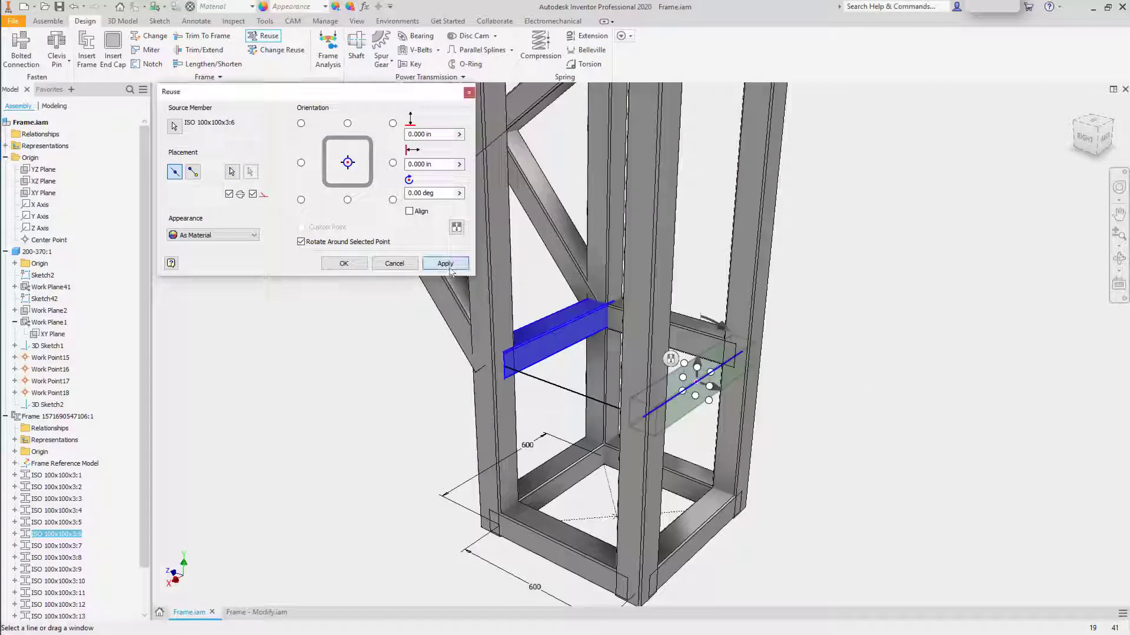
left_click(445, 264)
left_click(174, 126)
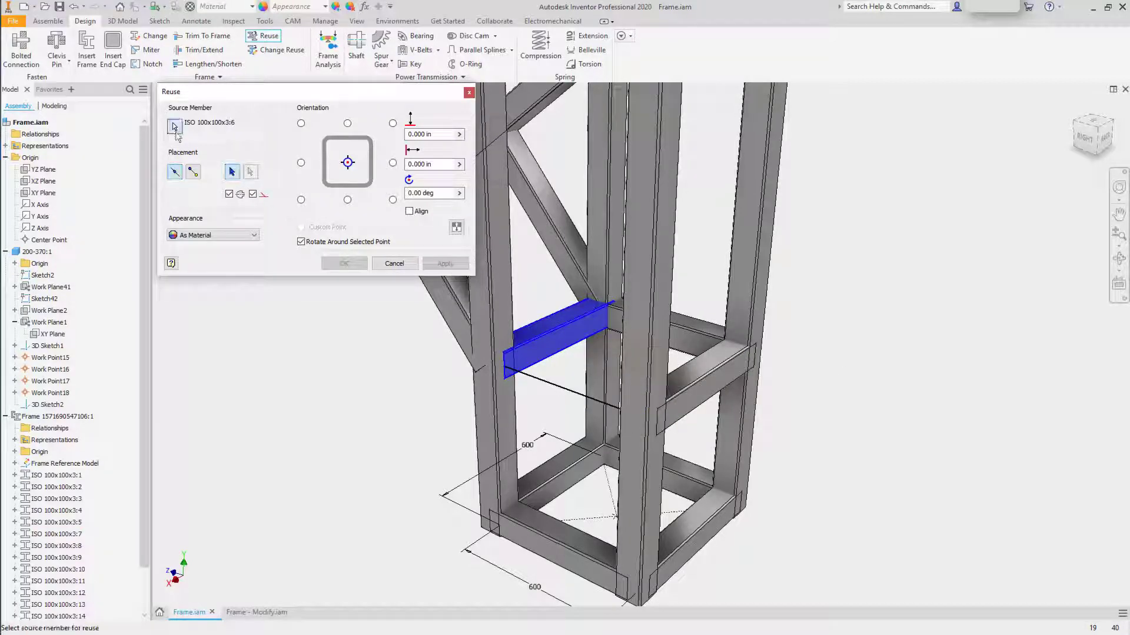
left_click(690, 327)
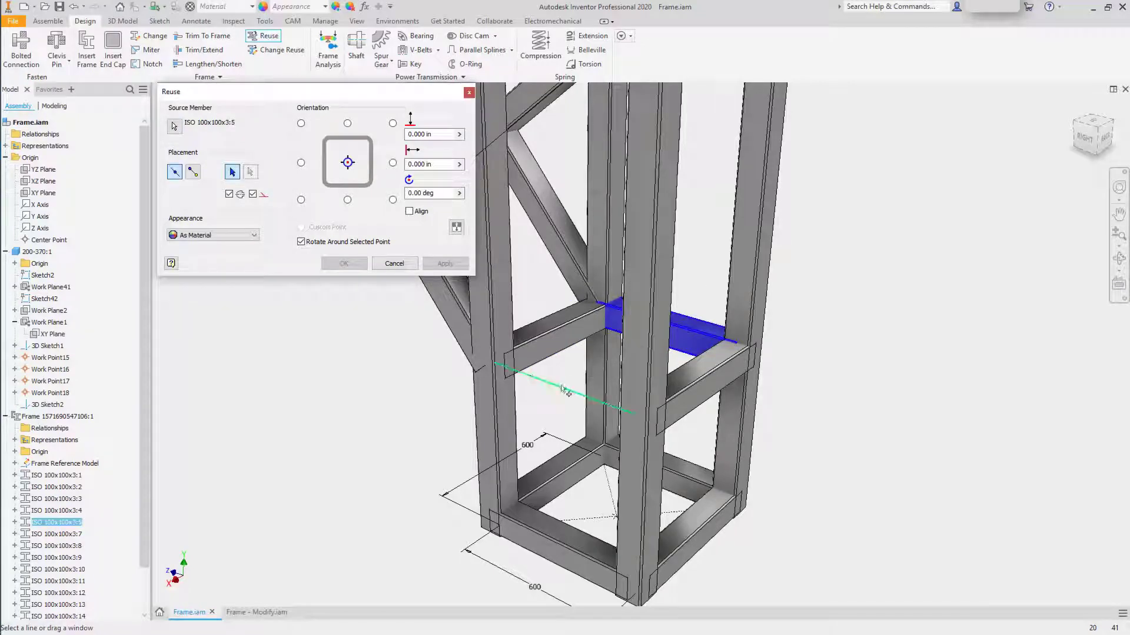
left_click(542, 381)
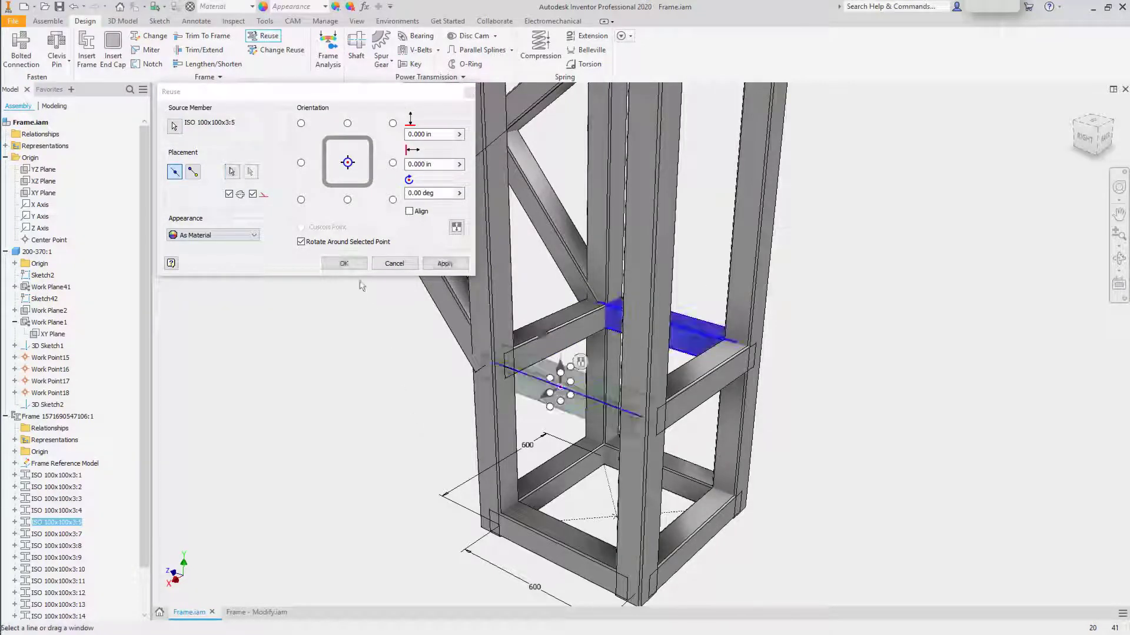
left_click(343, 263)
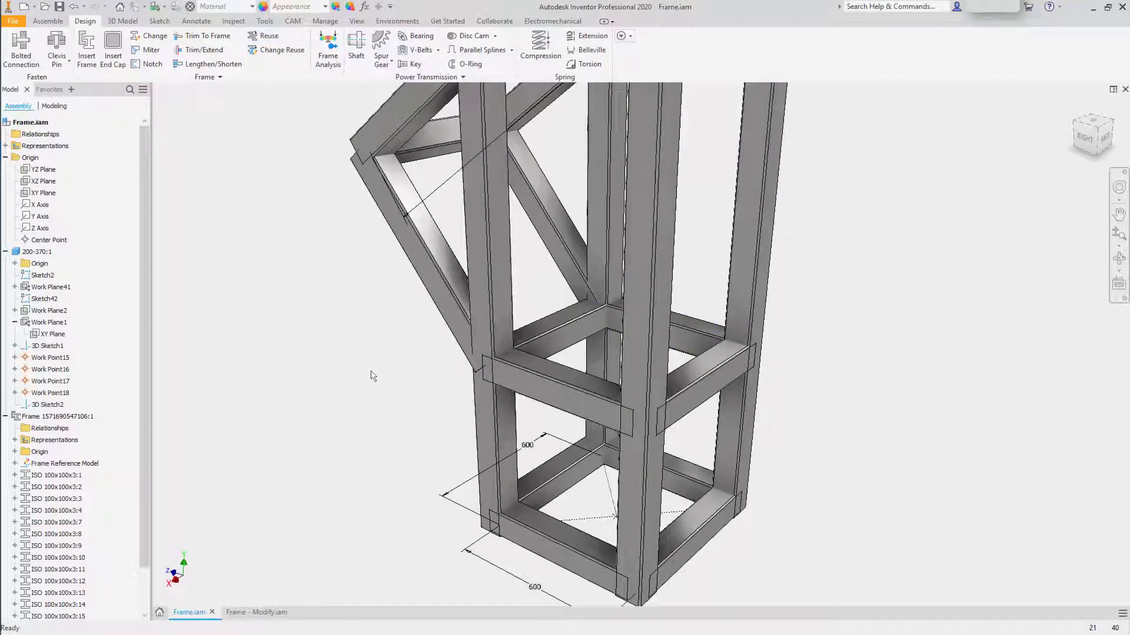
Step: Open the 200-370 skeleton part and change the 1400 sloped length to 1500
scroll(353, 416, "down", 3)
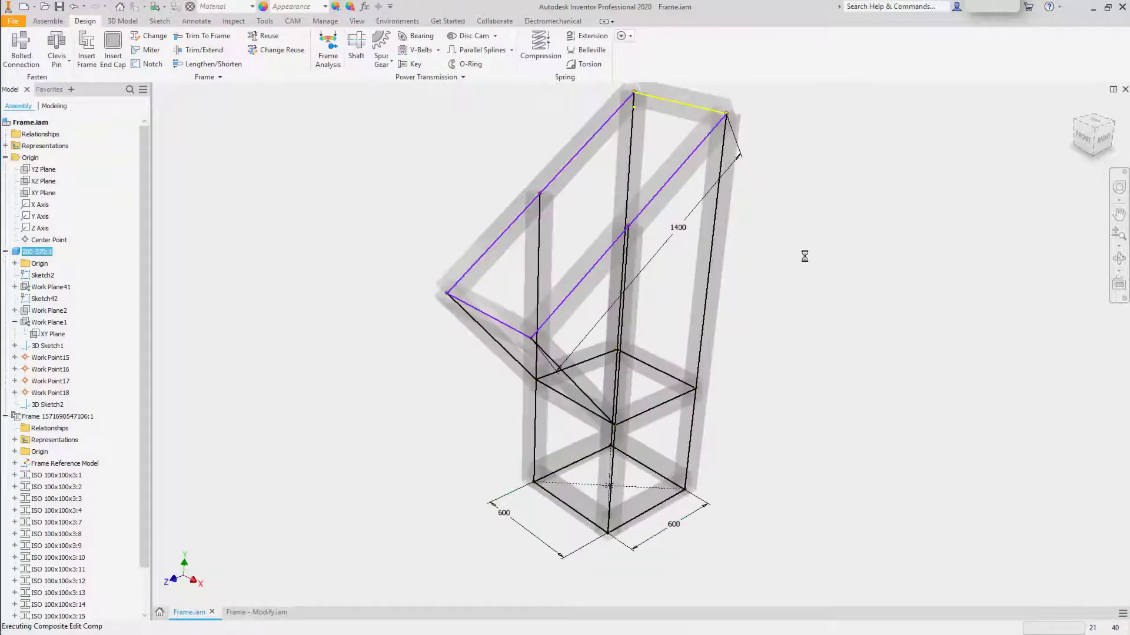
double_click(682, 230)
left_click_drag(685, 232, 681, 228)
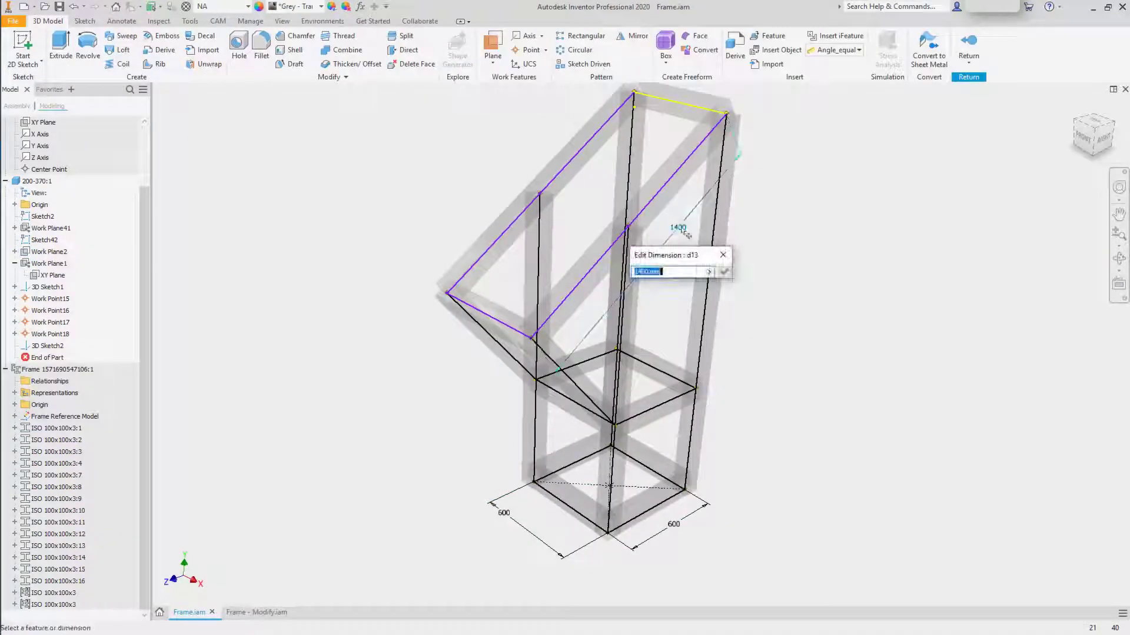
type("1500")
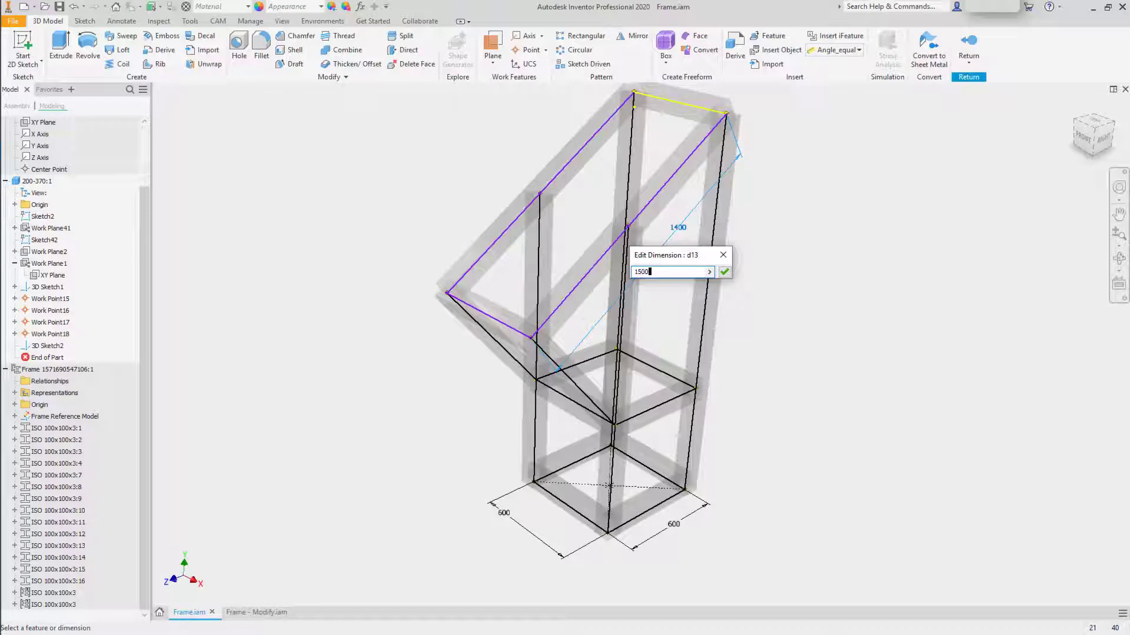
key("Return")
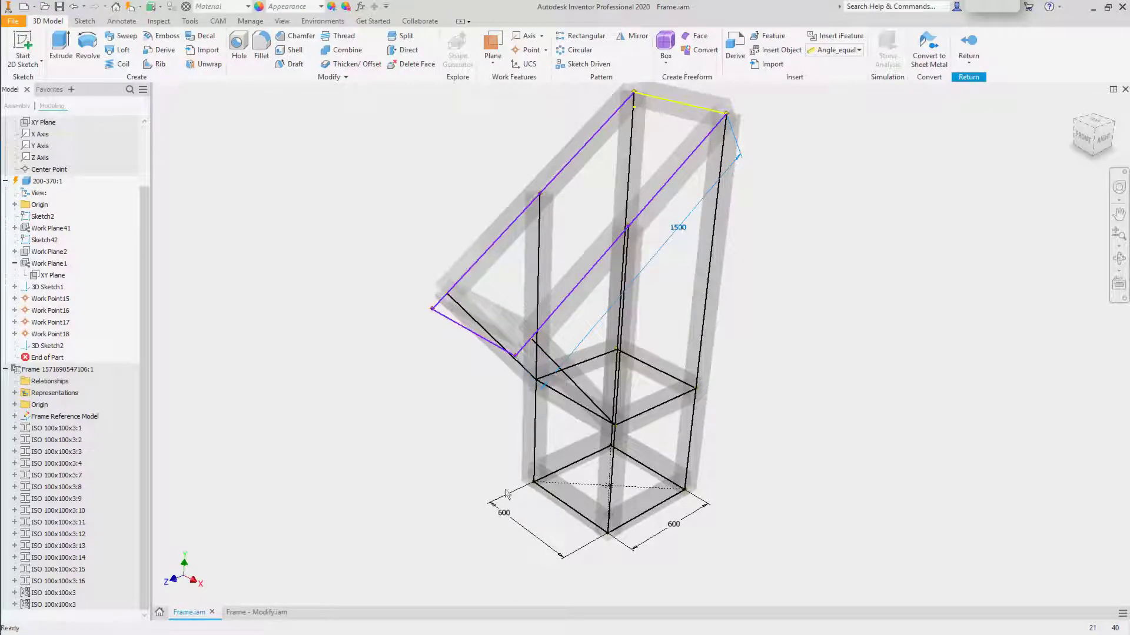
Step: Change the 600 base dimension to 800 and return to the top-level assembly
double_click(505, 512)
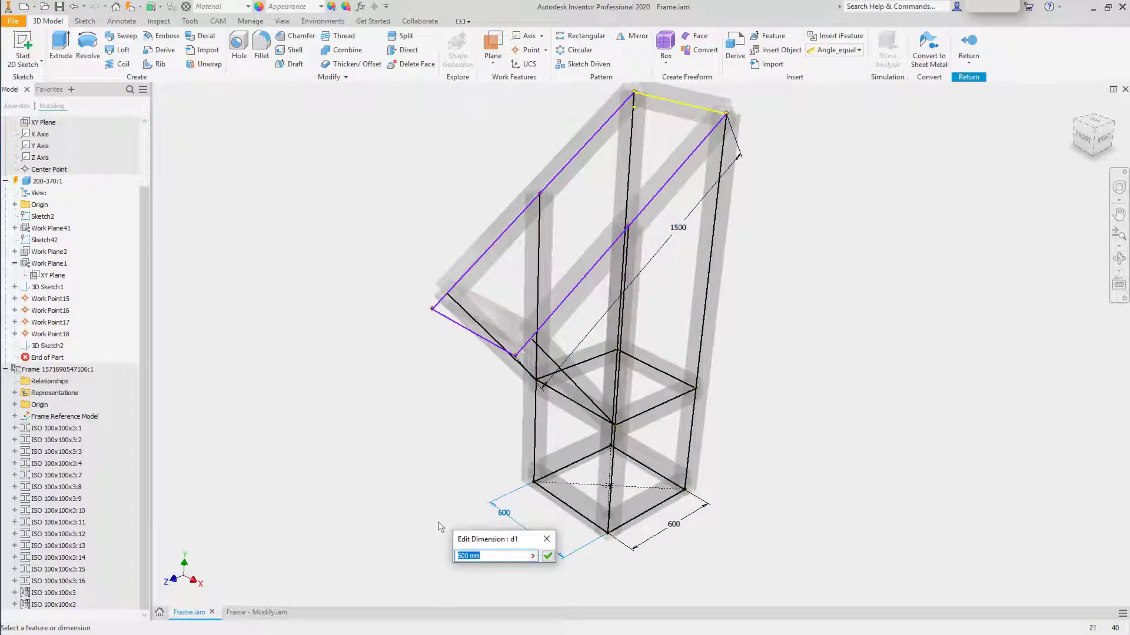
type("800")
key("Return")
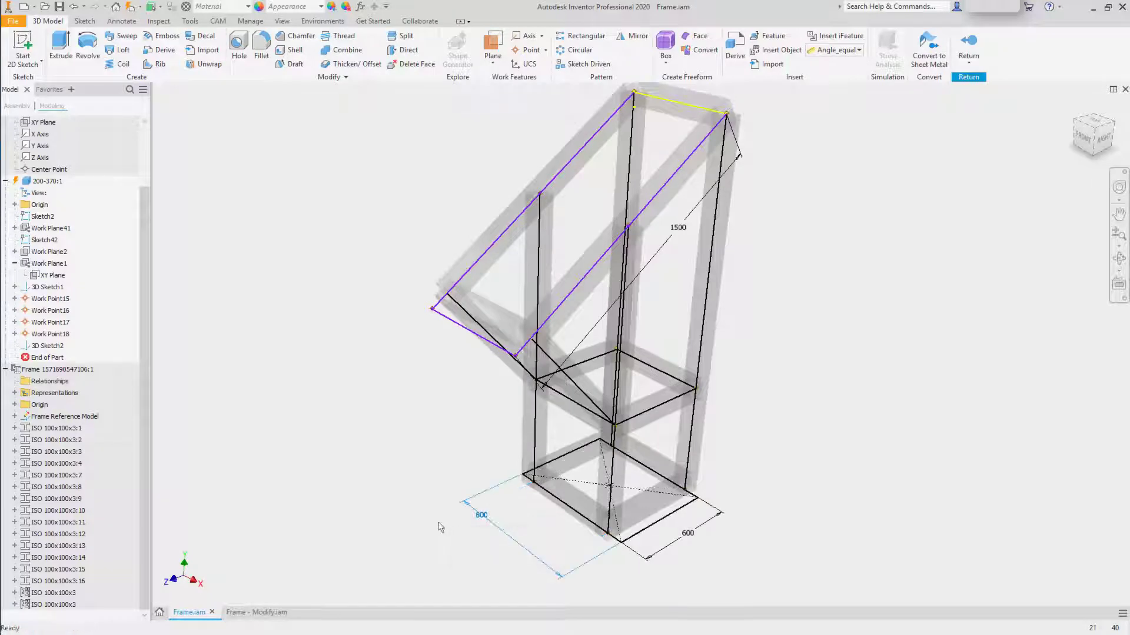
left_click(968, 62)
left_click(950, 136)
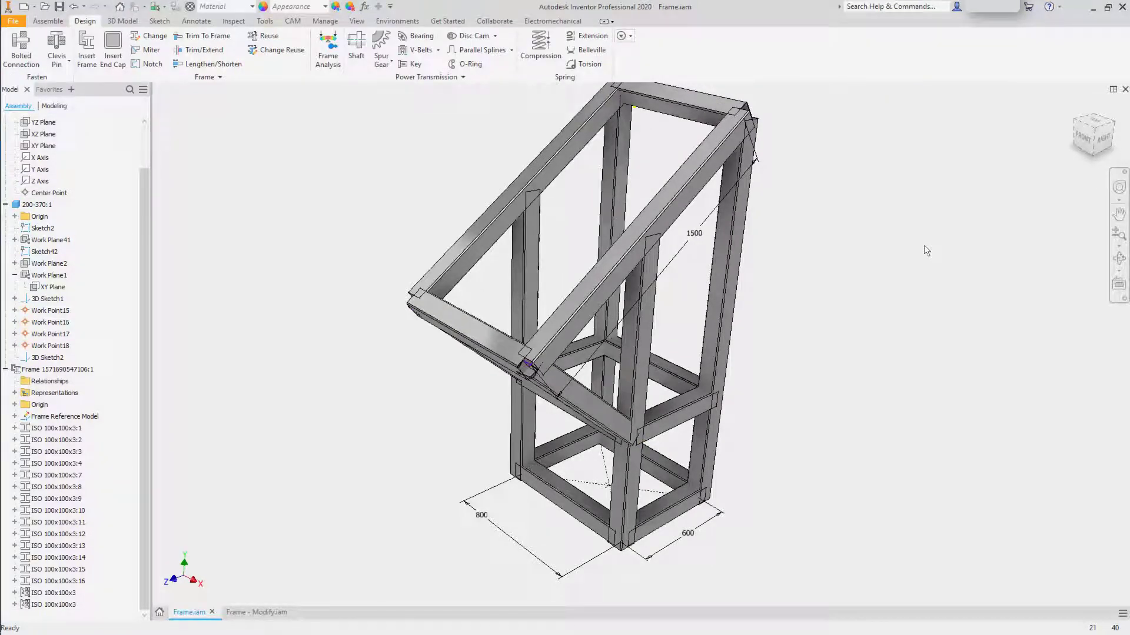
Step: Switch to Frame - Modify.iam, view it from the left front, and show the Design tools
left_click(262, 612)
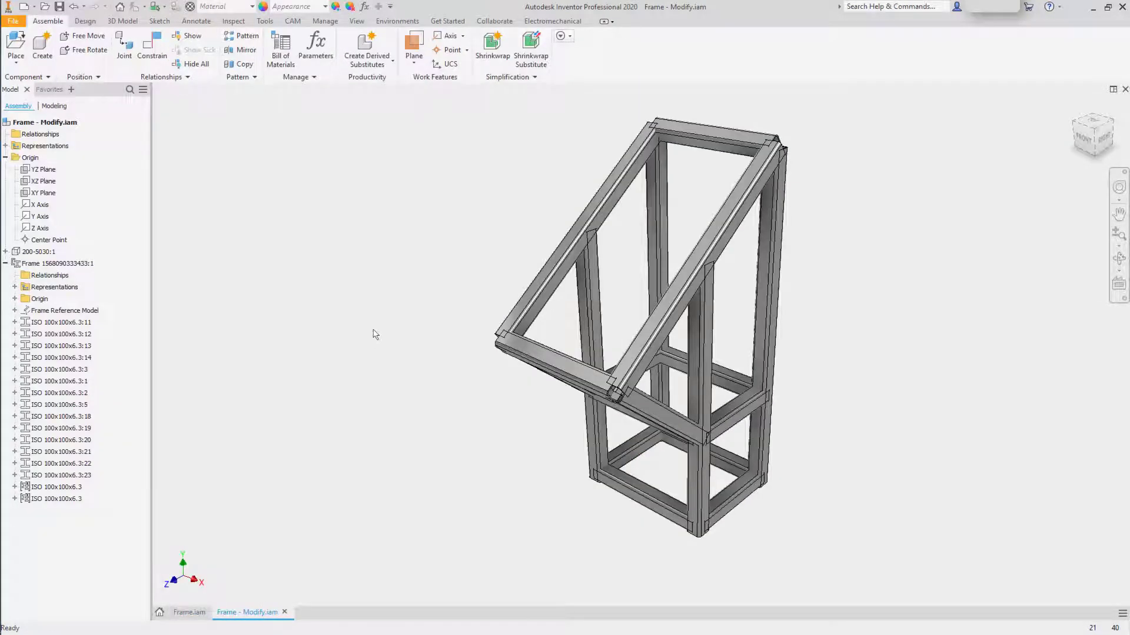
middle_click_drag(366, 330, 303, 333, "shift")
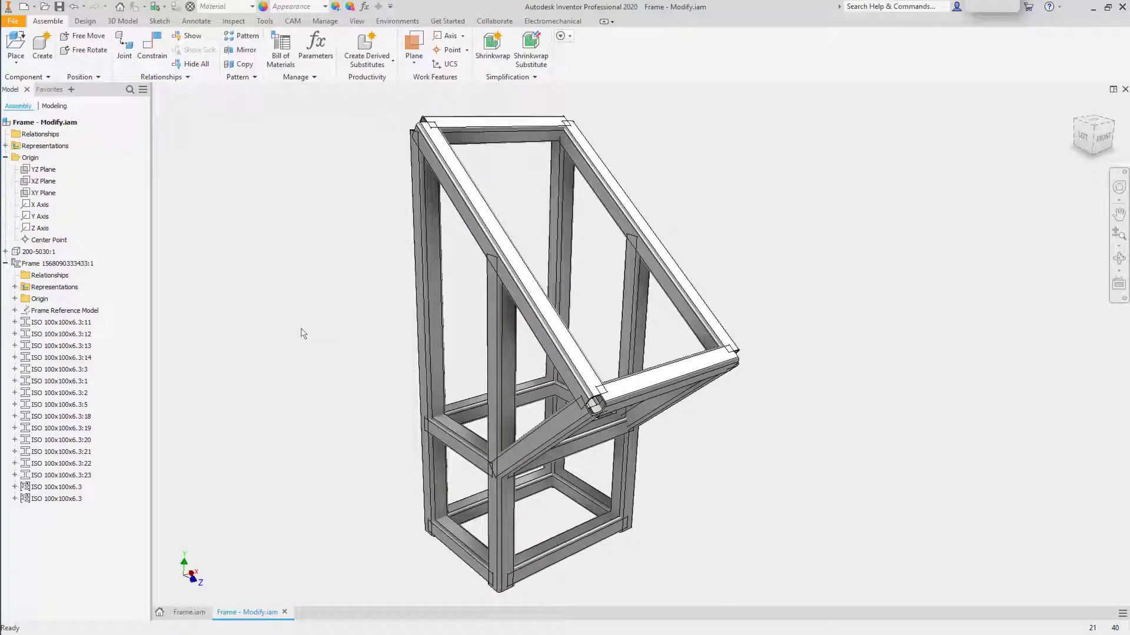
scroll(303, 334, "down", 2)
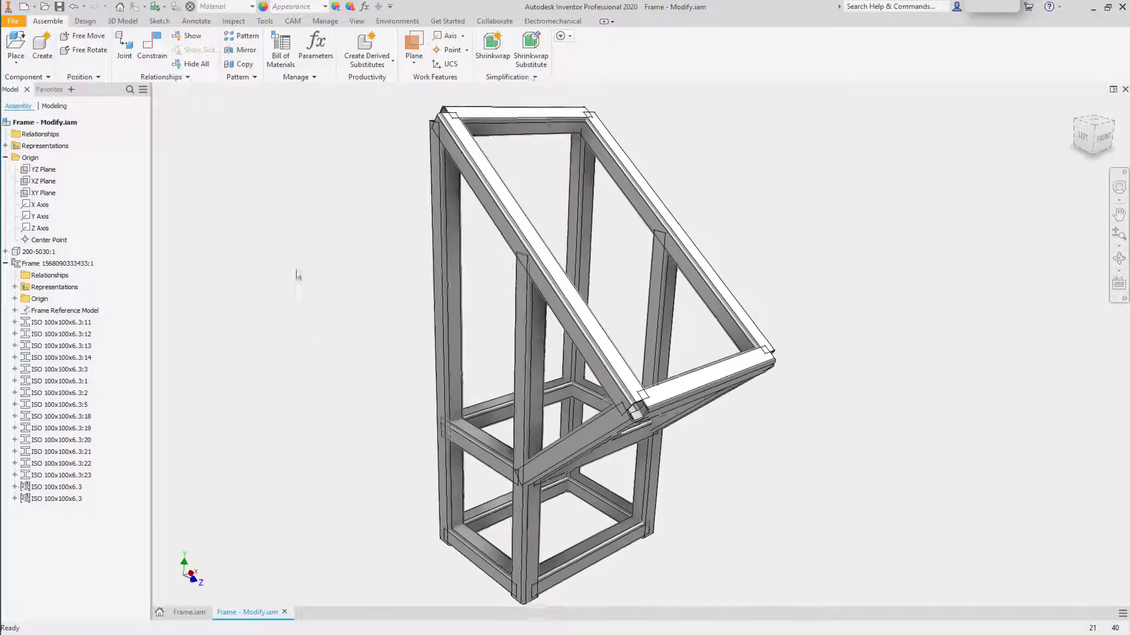
left_click(86, 22)
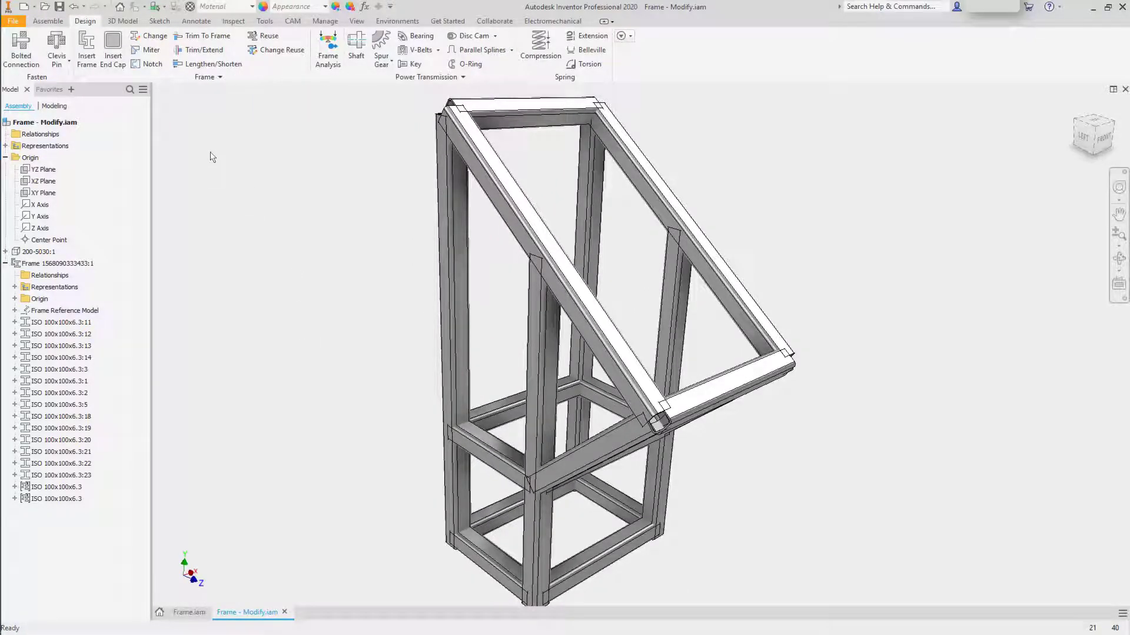
Step: Select the front, left, back and right base tubes and apply a miter
left_click(152, 51)
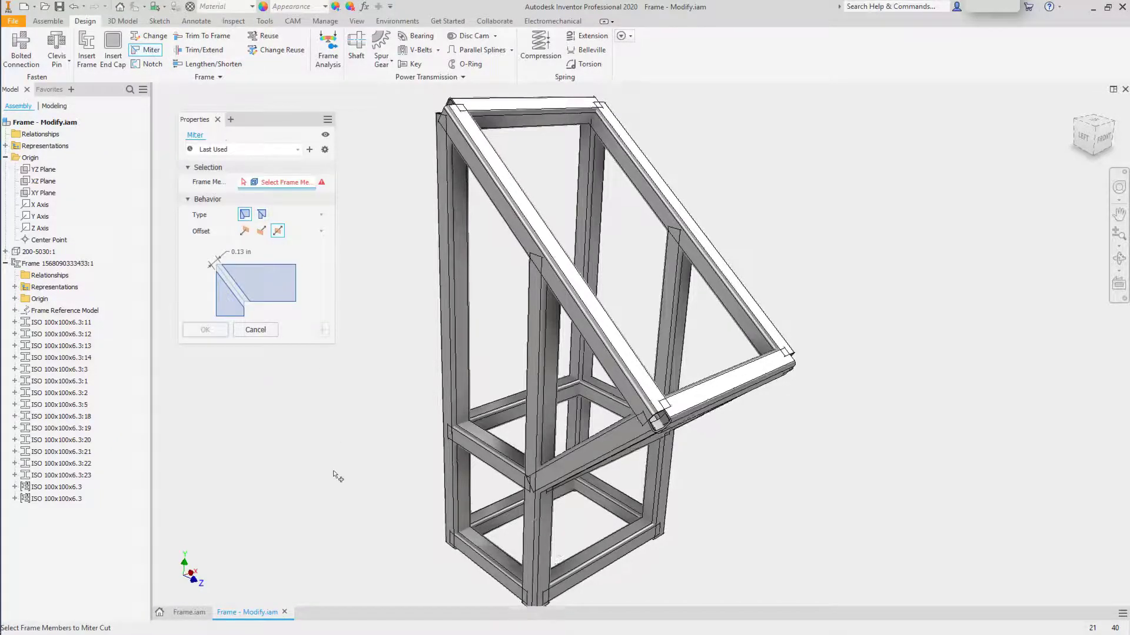
scroll(338, 476, "down", 10)
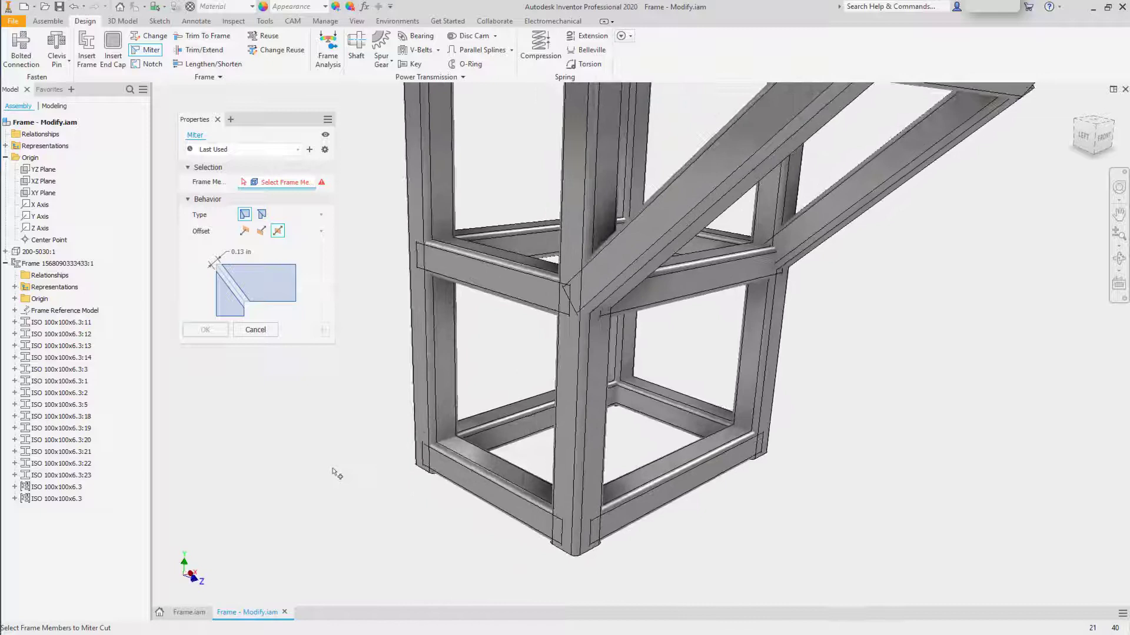
left_click(458, 481)
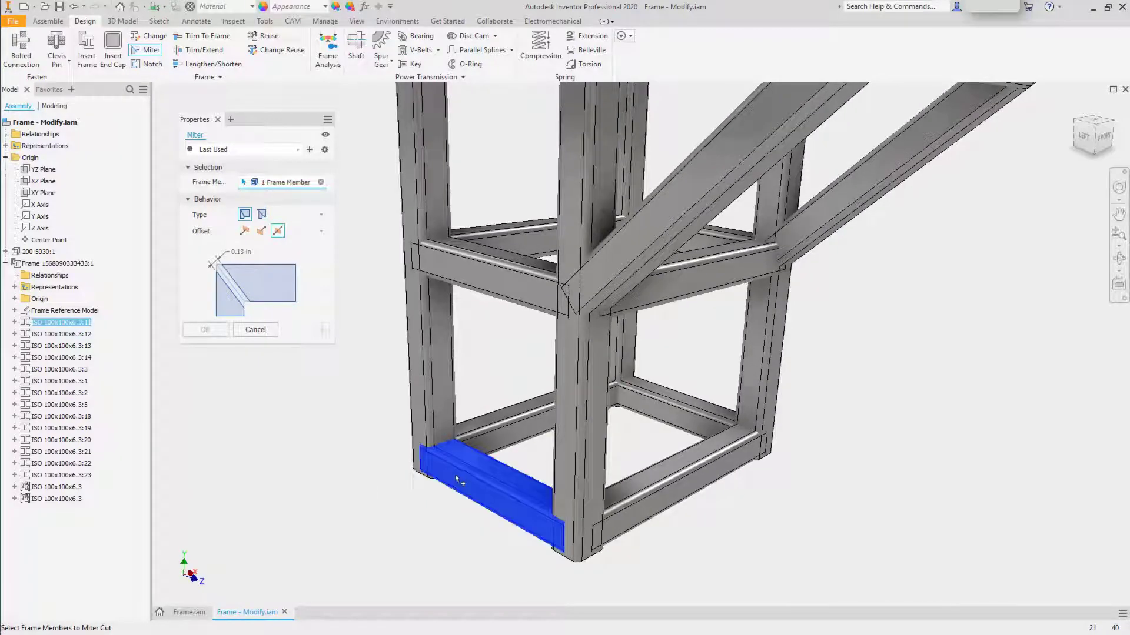
left_click(498, 441)
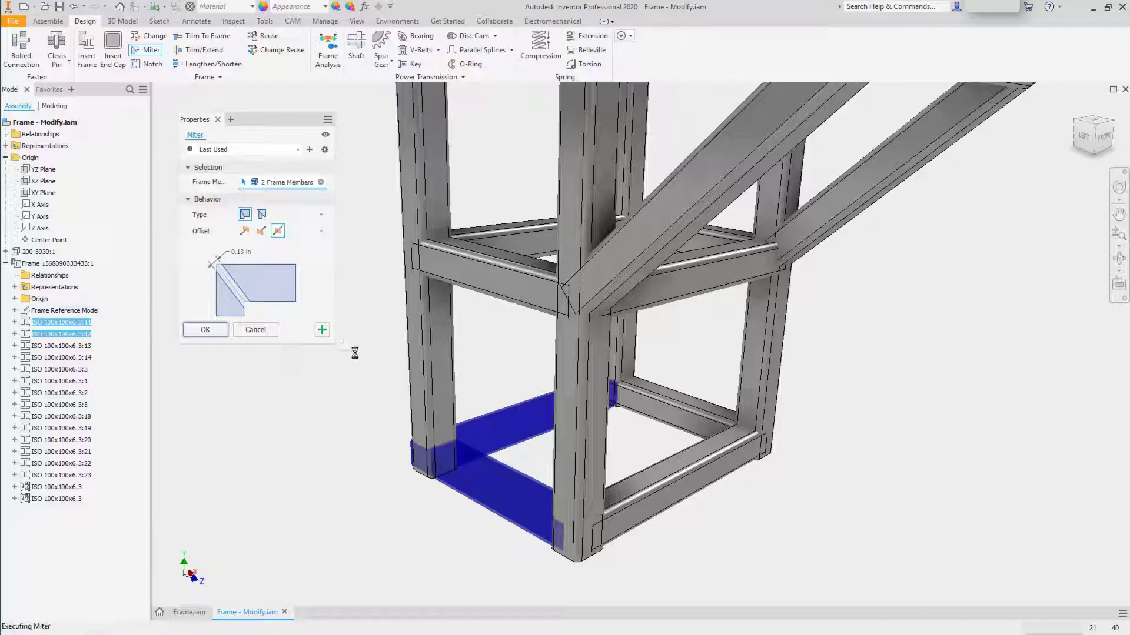
left_click(505, 421)
left_click(654, 421)
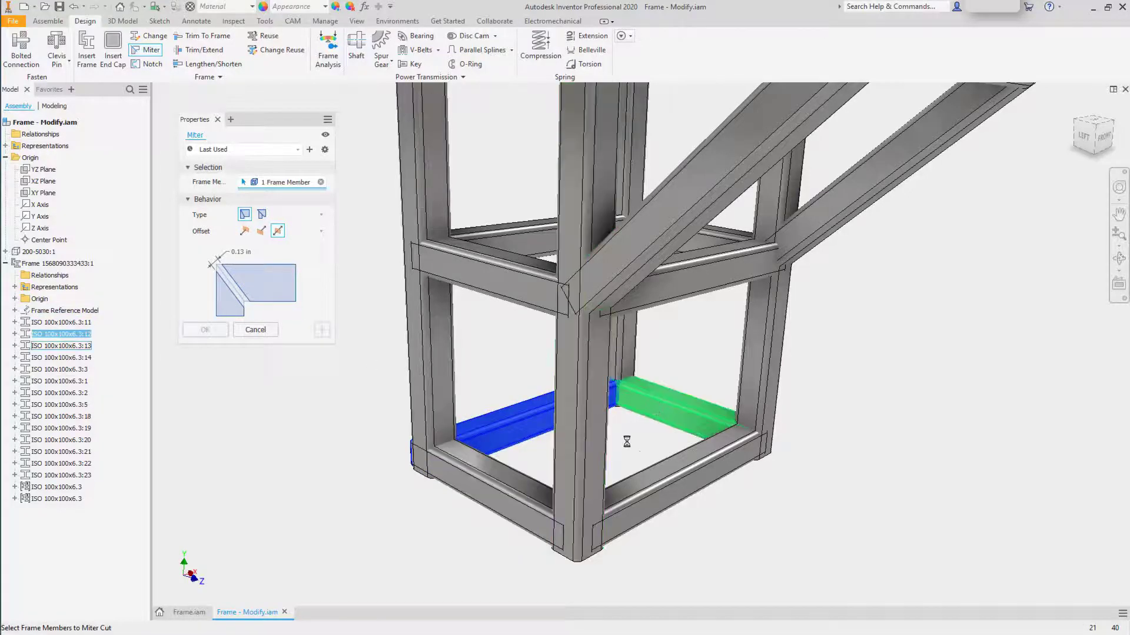
right_click(835, 410)
left_click(836, 374)
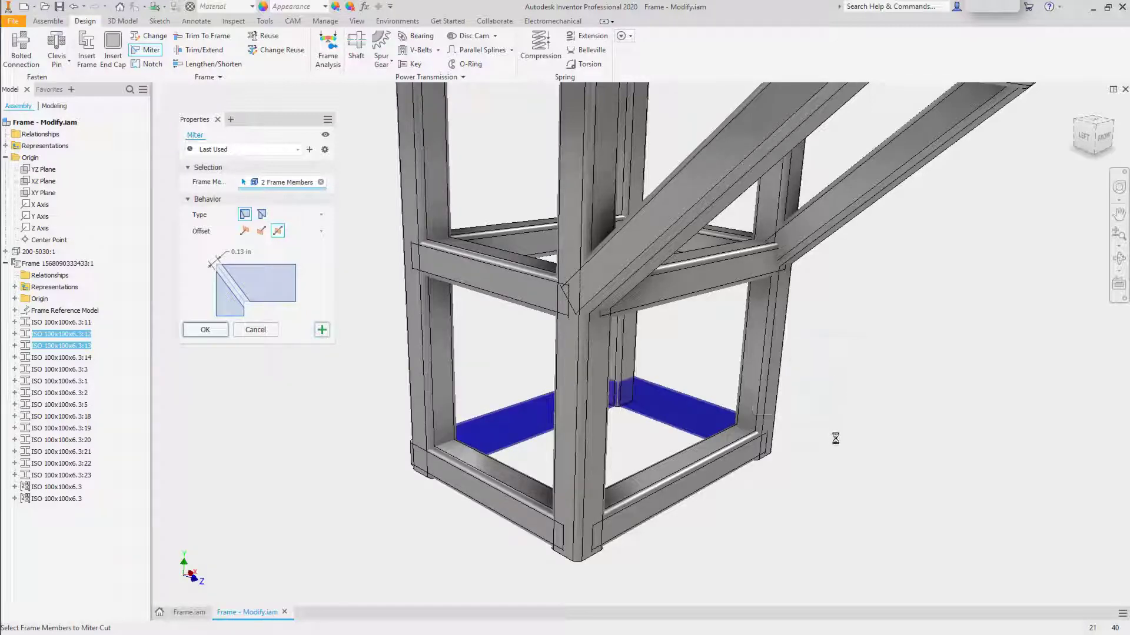
Step: Miter the right base tube at the back corner, then join the right and left base tubes
left_click(717, 419)
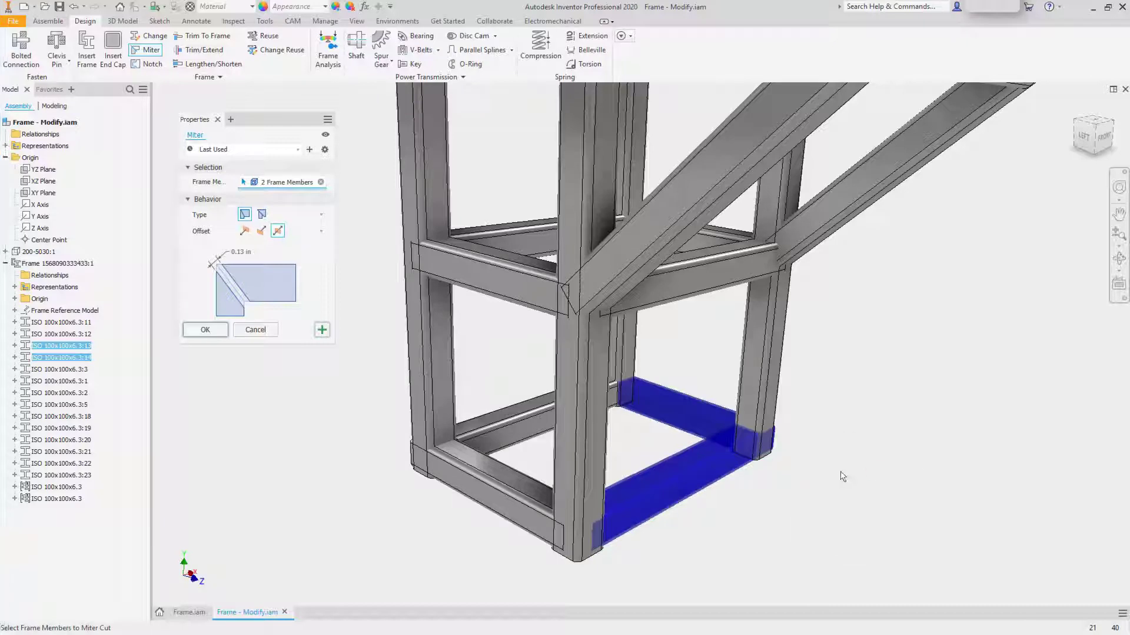
right_click(842, 450)
left_click(843, 415)
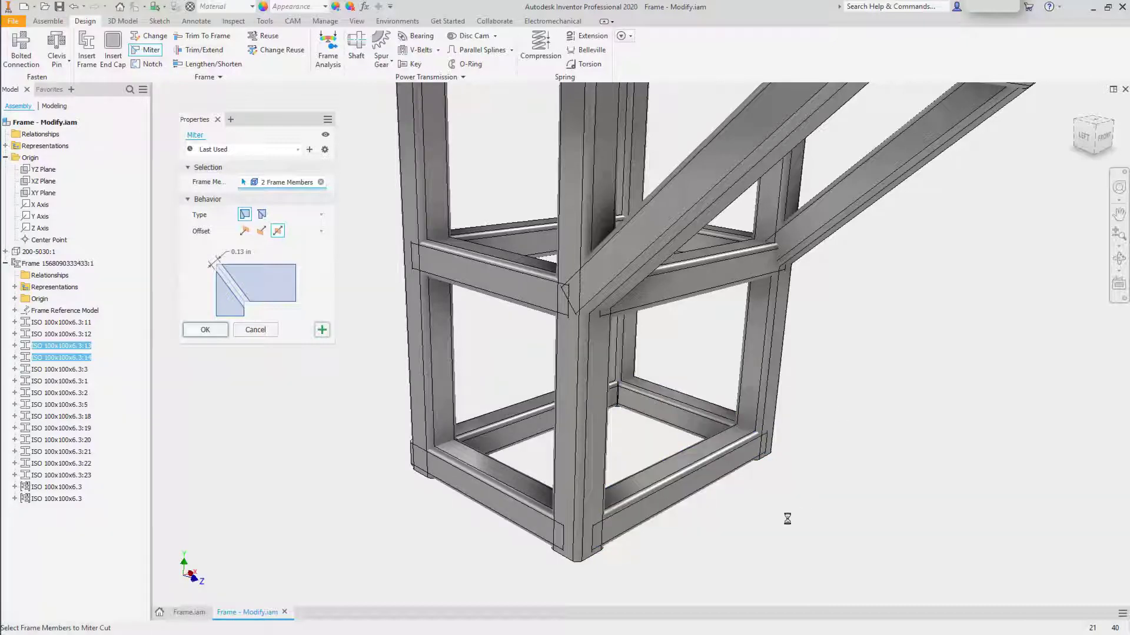
left_click(651, 530)
left_click(529, 528)
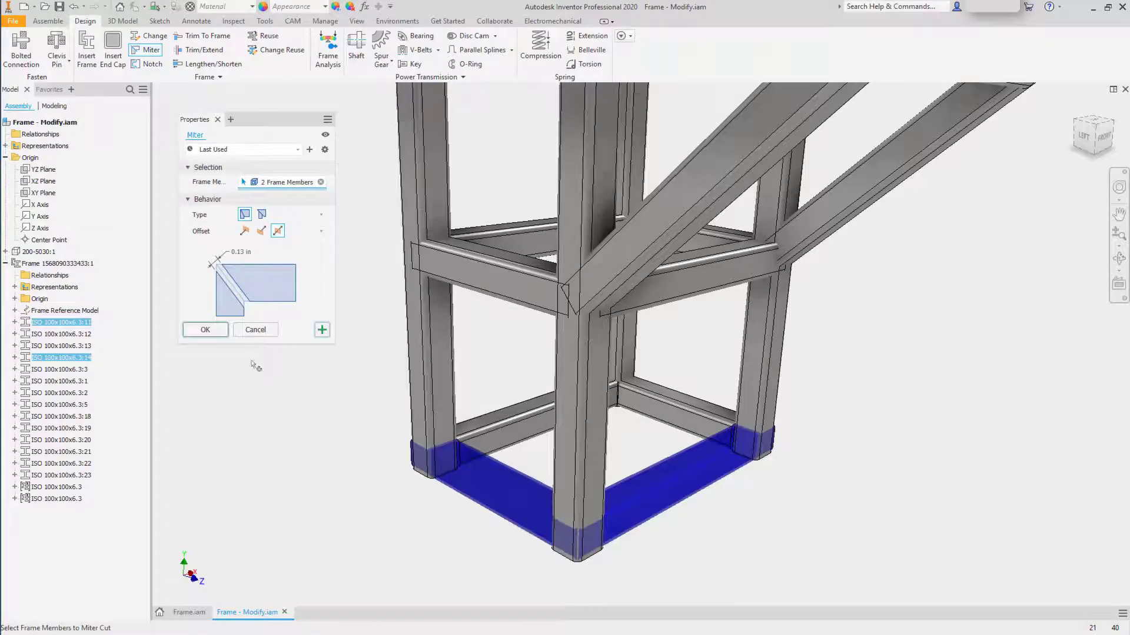
left_click(207, 330)
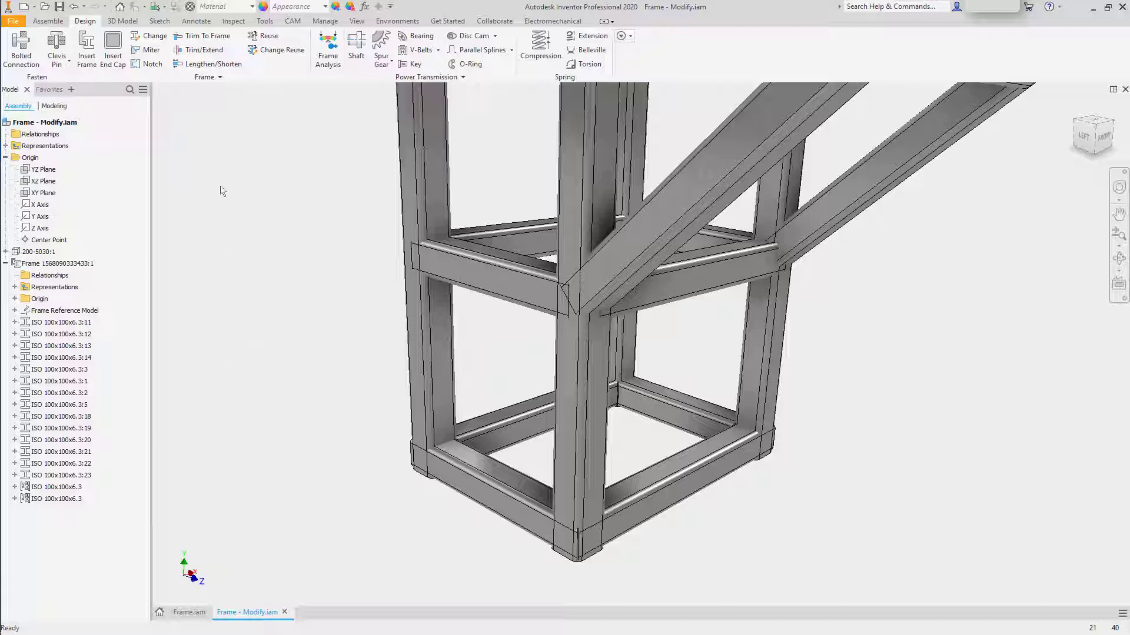
Step: Trim the four vertical columns back to the base beam face with Trim/Extend
left_click(198, 50)
left_click(430, 383)
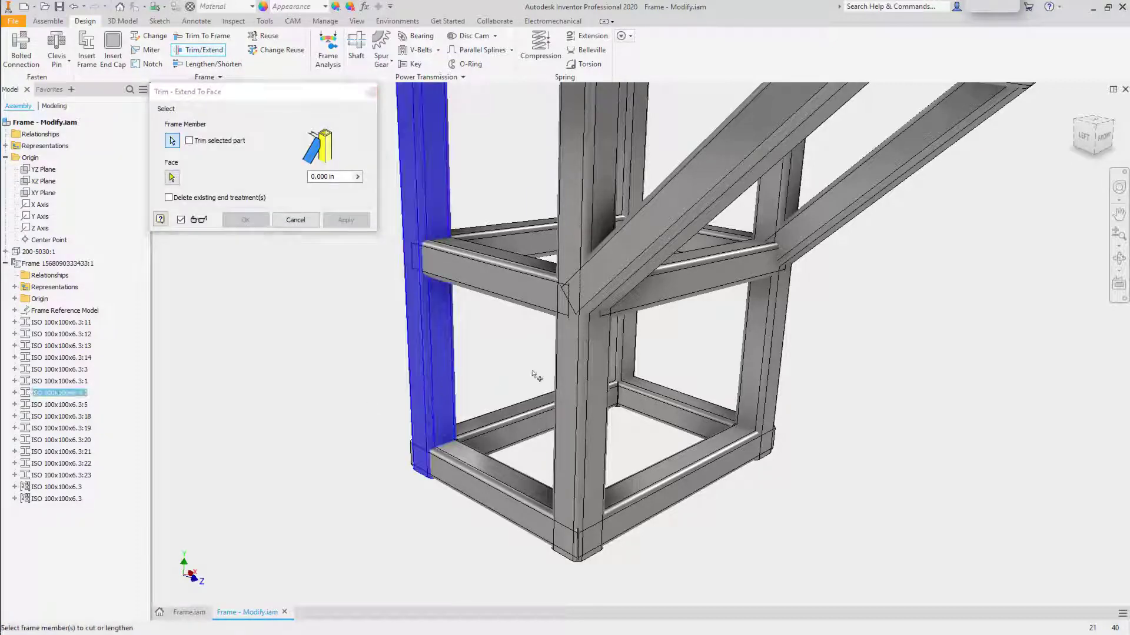
left_click(626, 350)
left_click(591, 381)
left_click(753, 369)
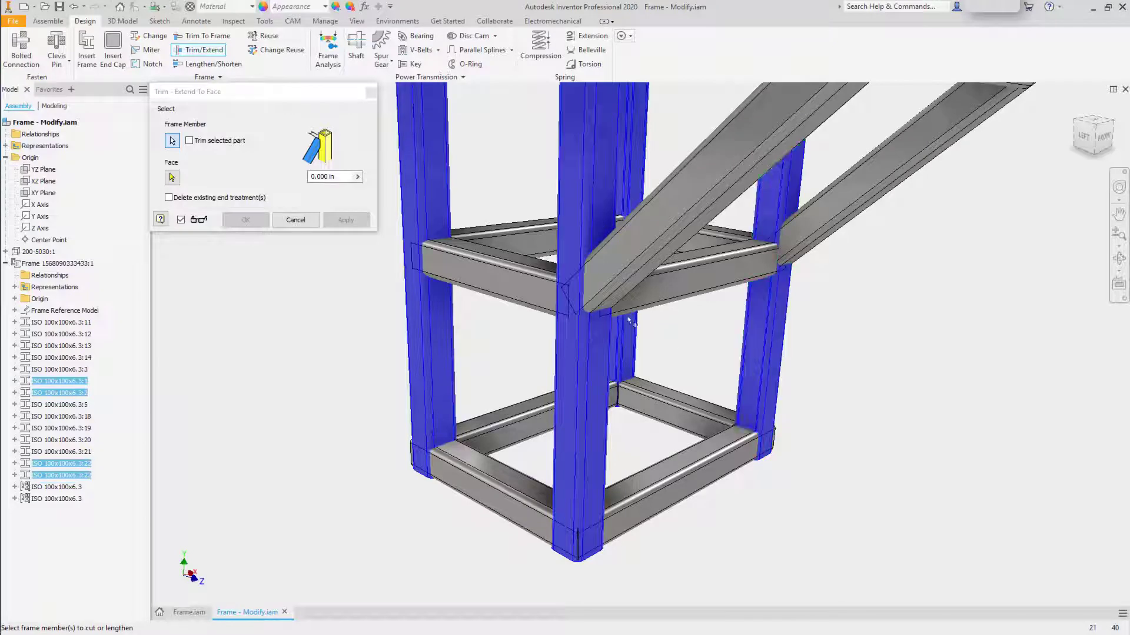
left_click(173, 177)
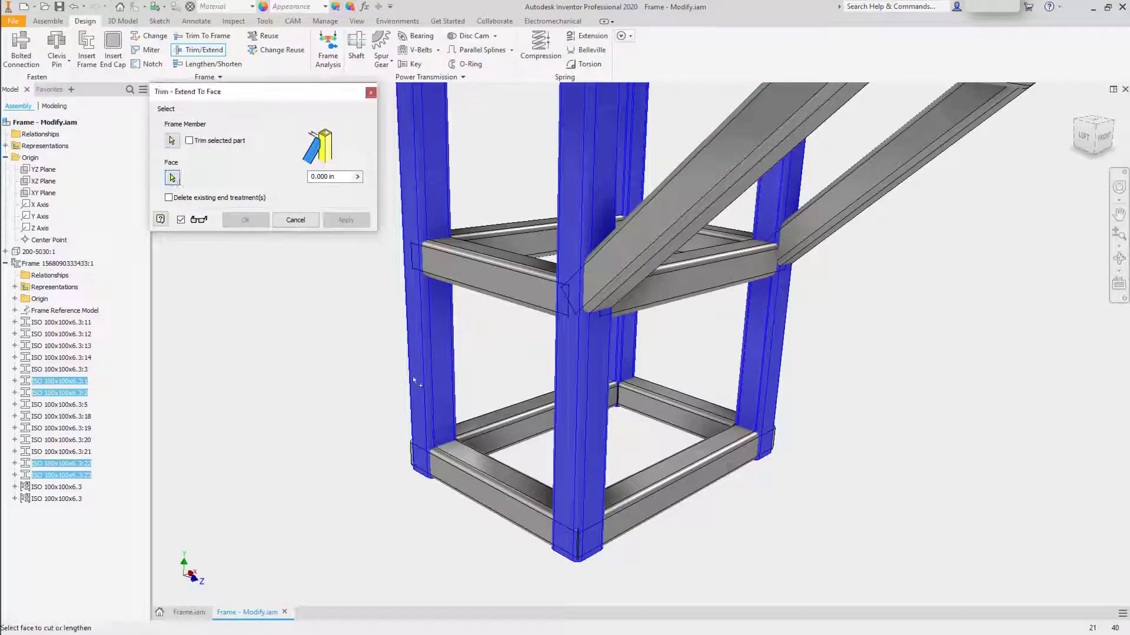
left_click(465, 451)
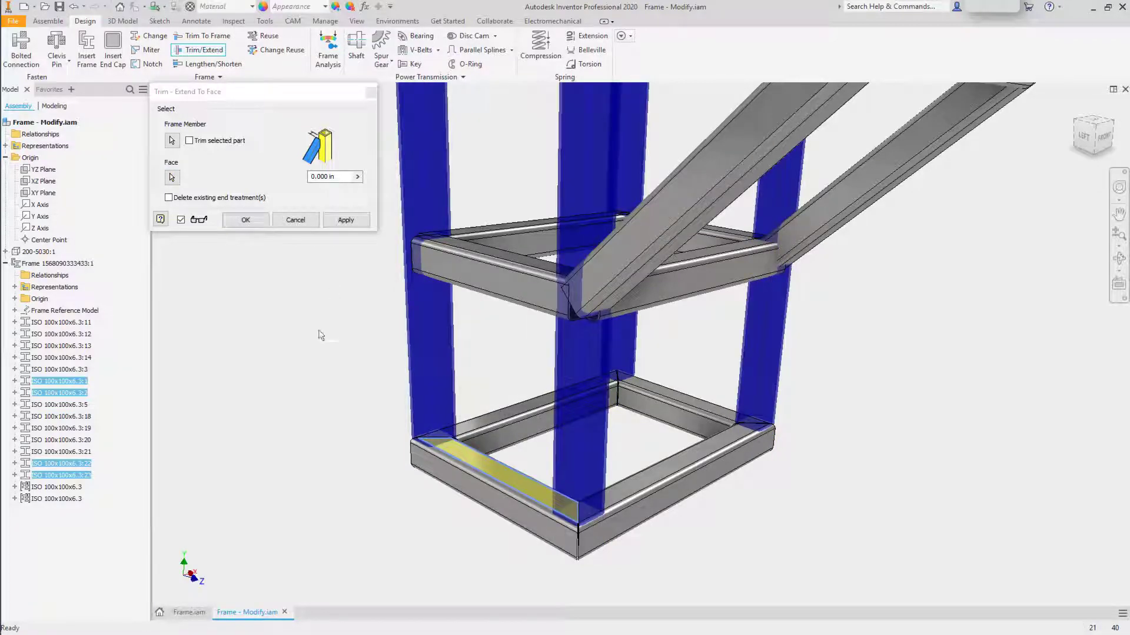
left_click(338, 222)
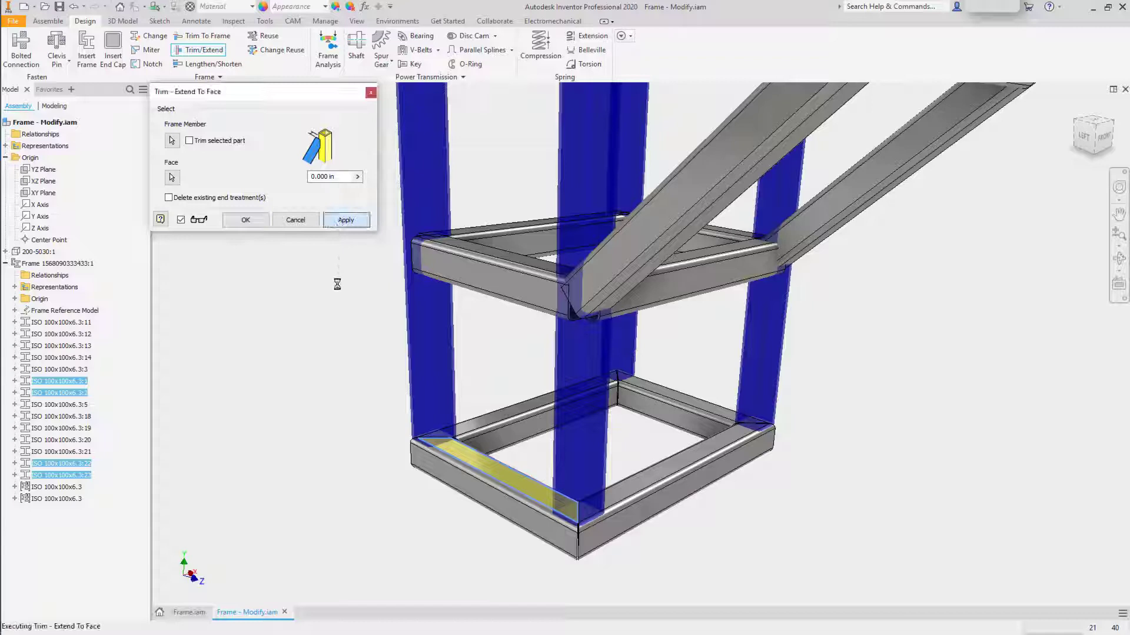
Step: Cut both diagonal beams back to the column face
left_click(662, 234)
left_click(822, 221)
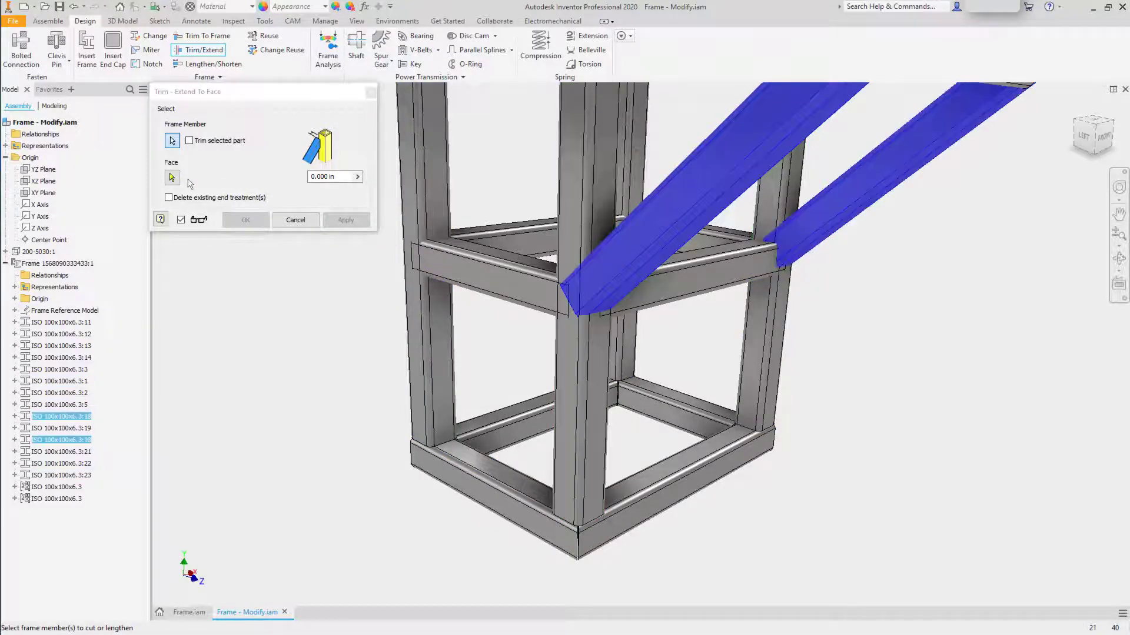
left_click(601, 177)
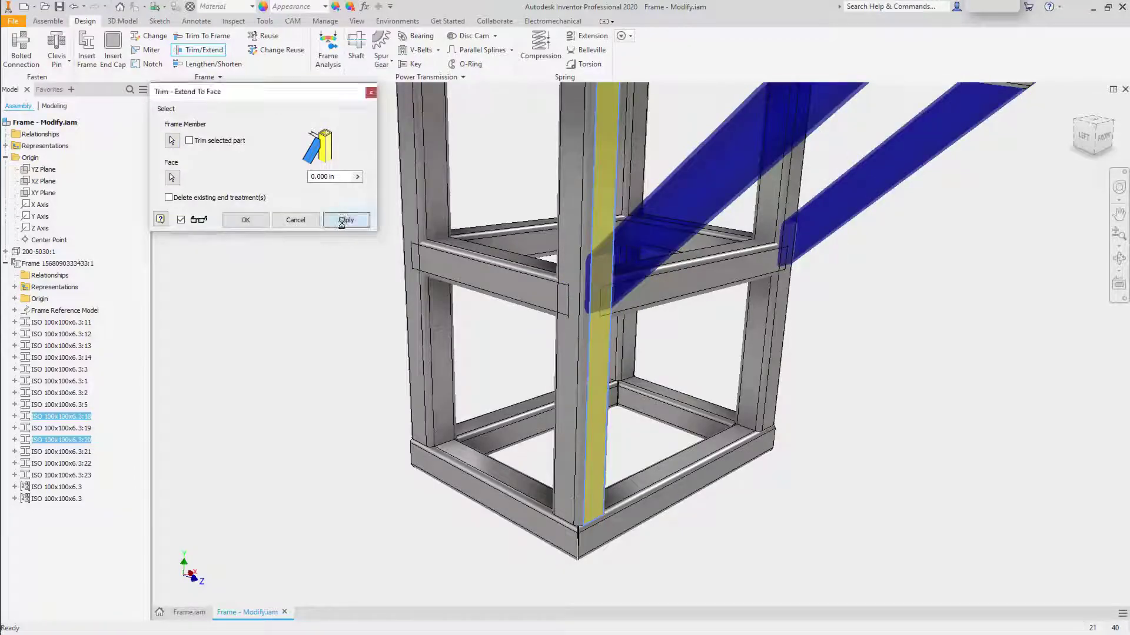
left_click(341, 221)
scroll(315, 277, "up", 1)
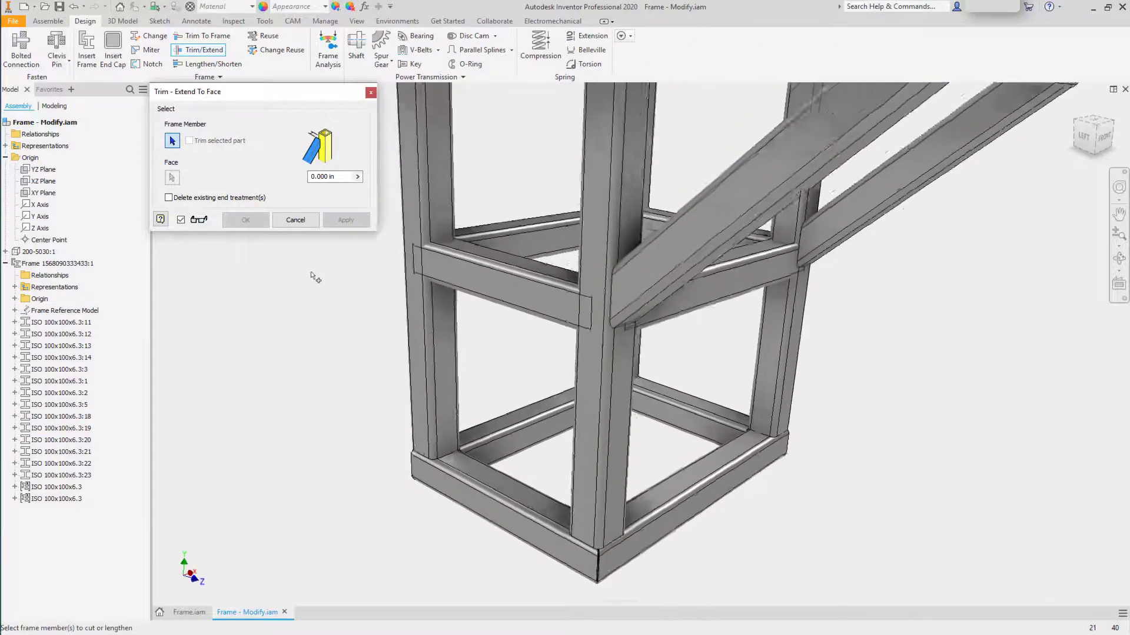
Step: Trim the middle crossbeam flush to the column face it meets
scroll(315, 278, "up", 5)
scroll(264, 318, "up", 3)
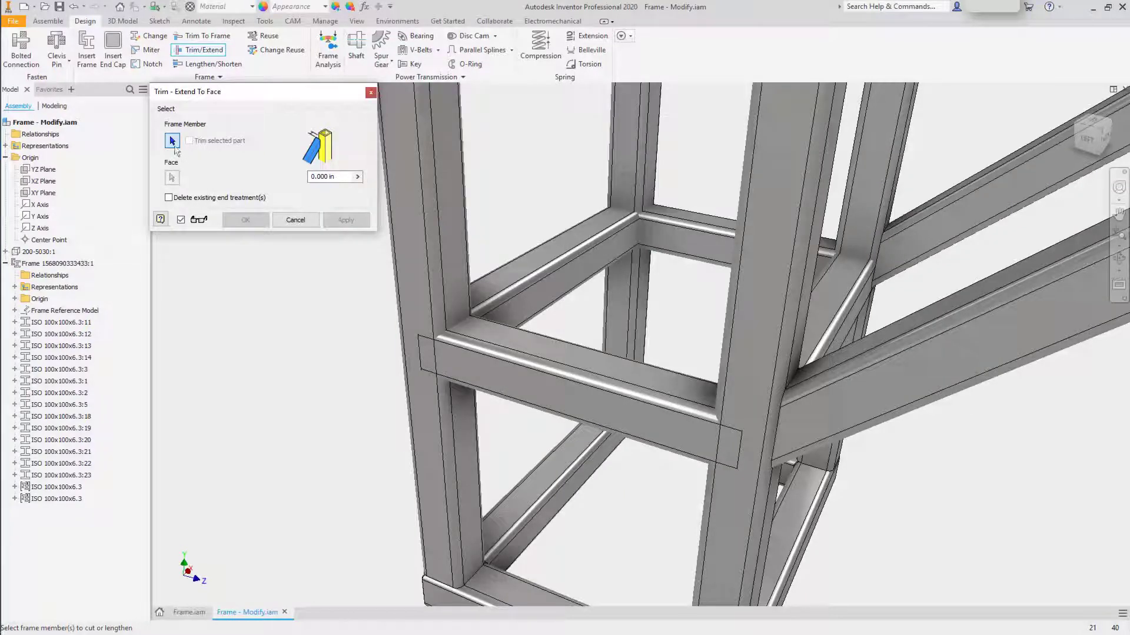
left_click(496, 364)
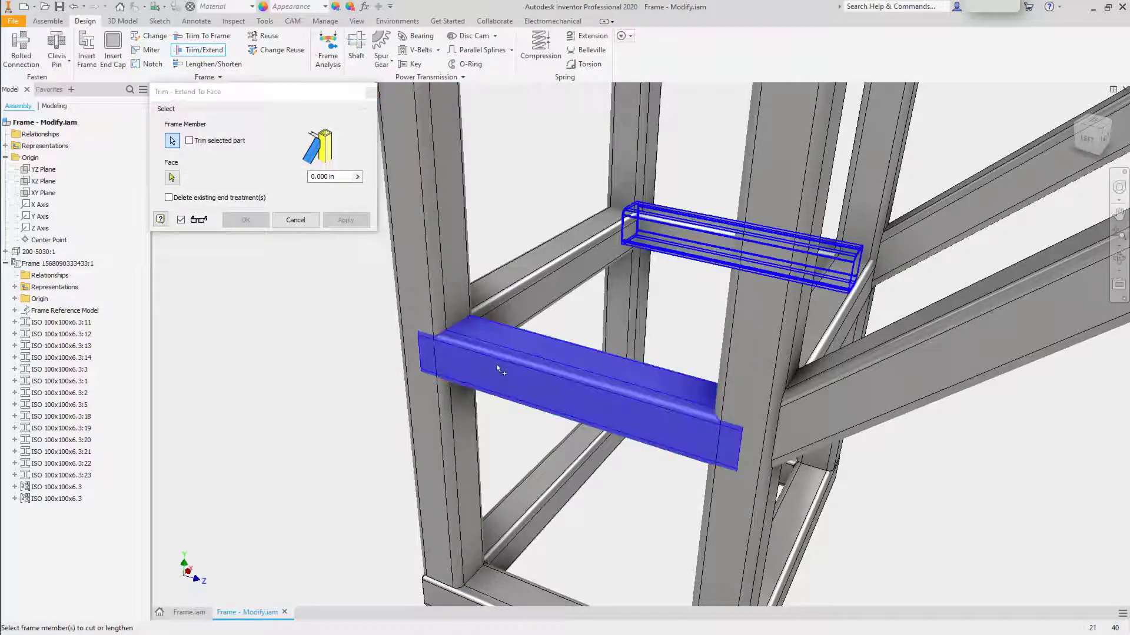
left_click(172, 177)
left_click(447, 236)
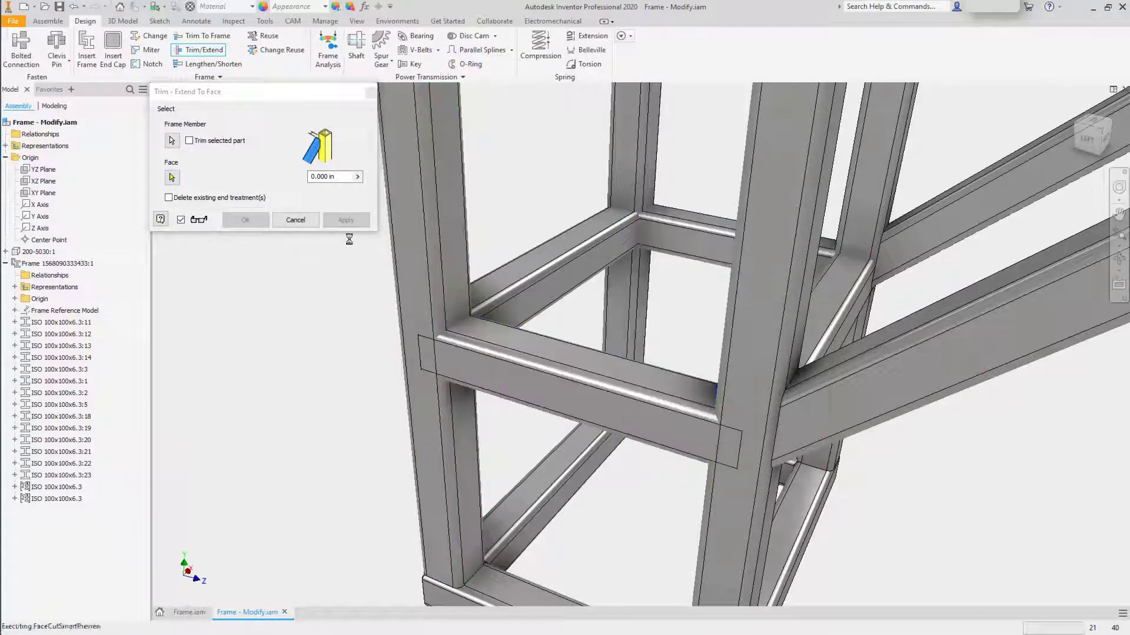
left_click(346, 220)
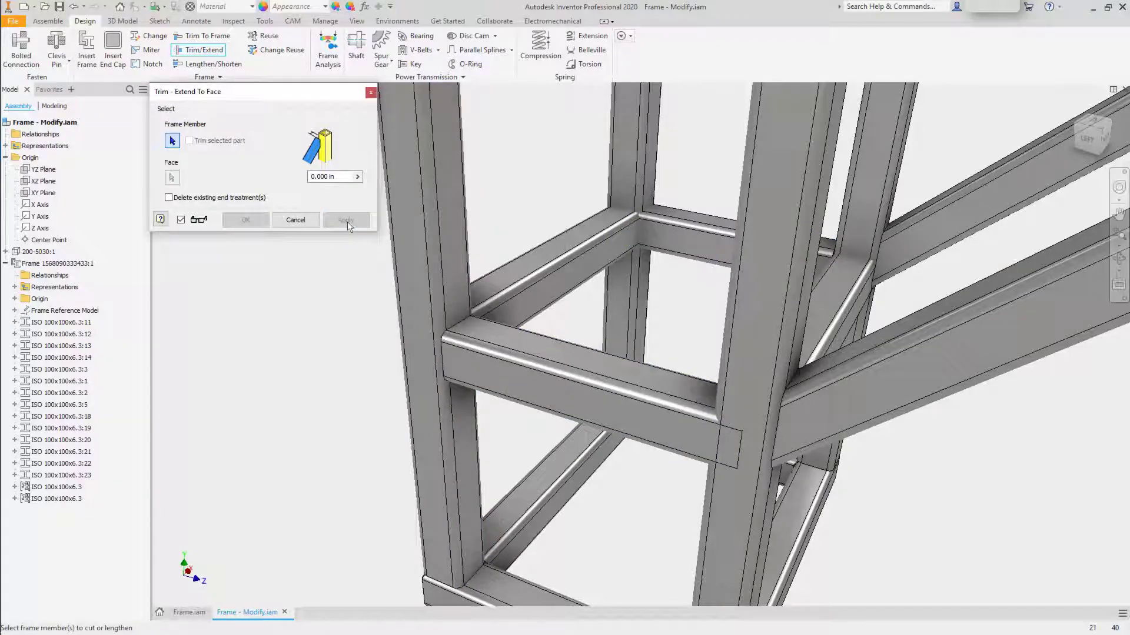
Step: Trim the lower crossbeam flush to its vertical post face
scroll(322, 287, "up", 5)
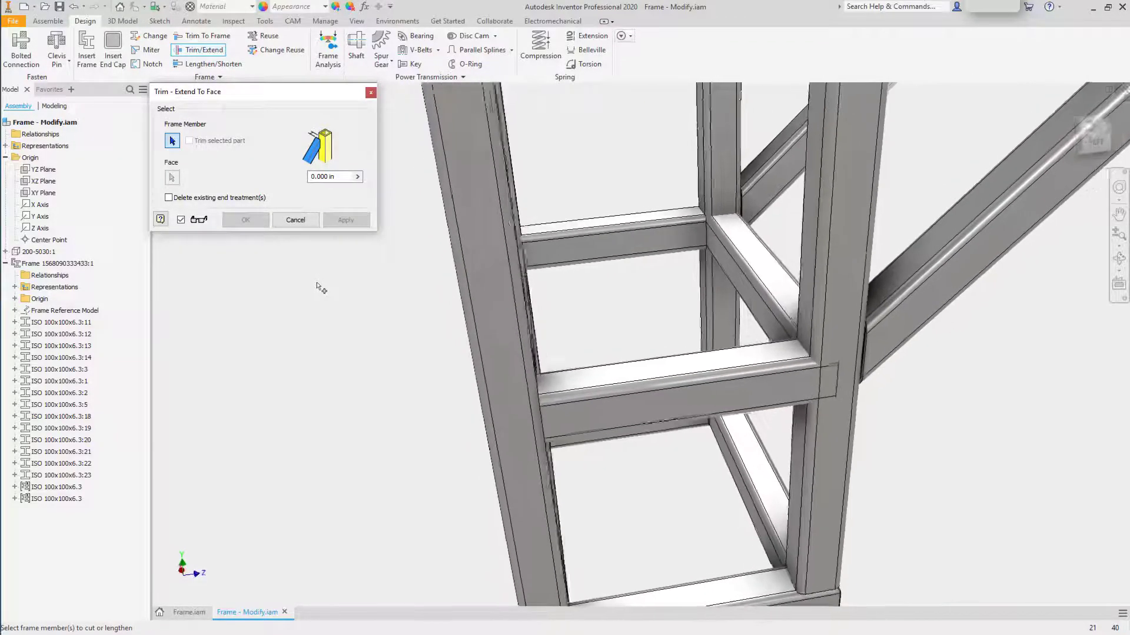
left_click(668, 386)
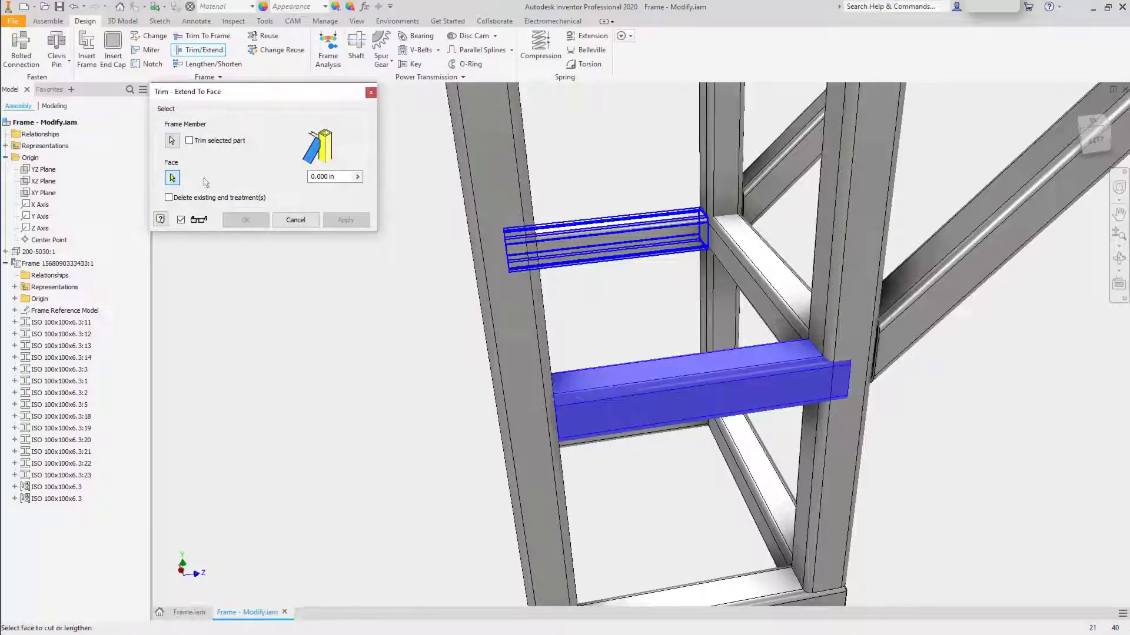
left_click(817, 279)
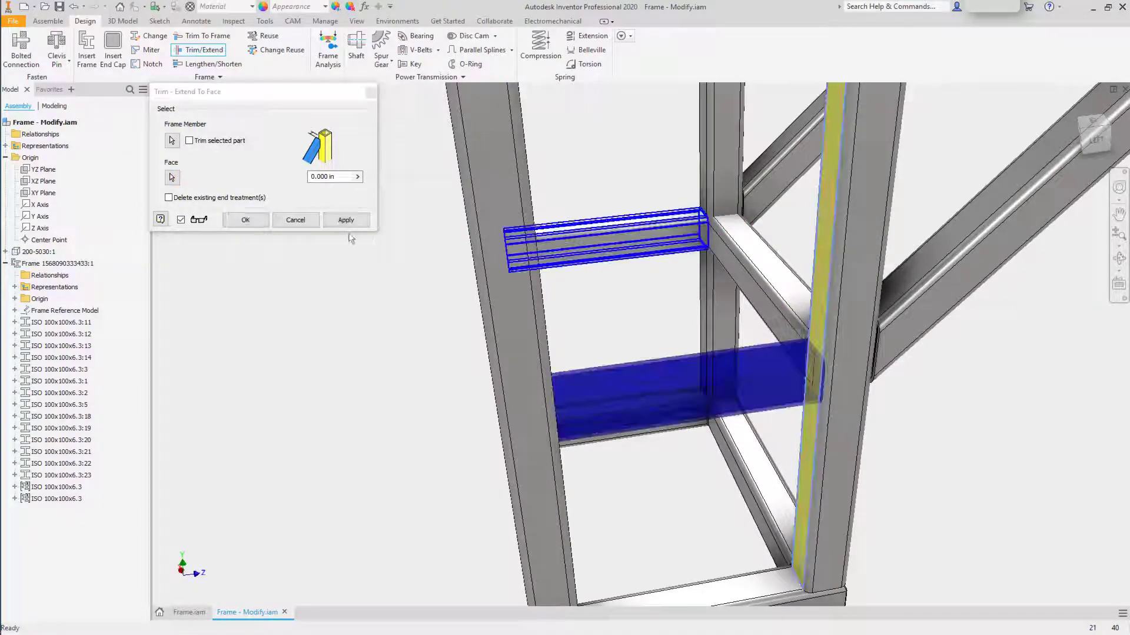
left_click(348, 223)
Step: Trim the upper-right crossbeam to its vertical post face
left_click(759, 263)
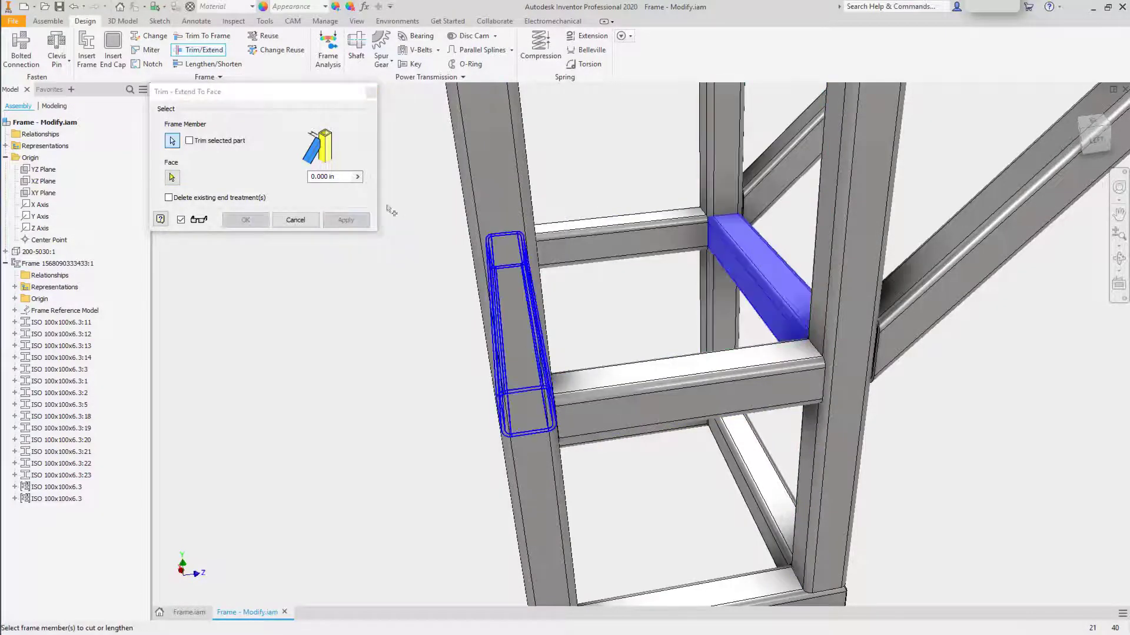
left_click(173, 181)
left_click(725, 201)
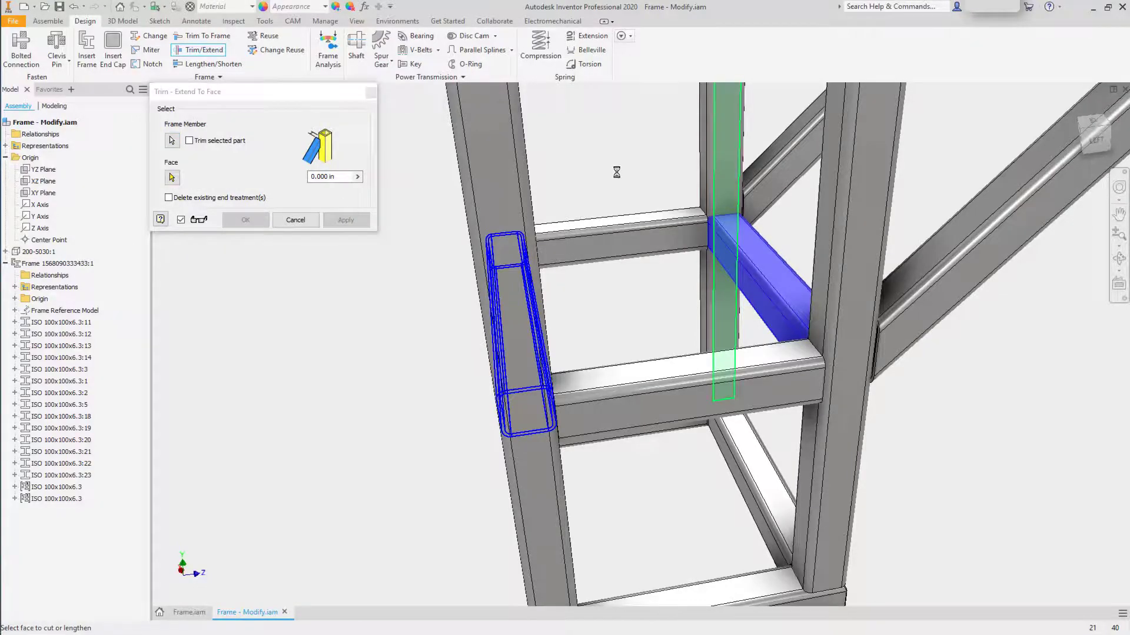
middle_click_drag(615, 173, 320, 367, "shift")
right_click(320, 367)
left_click(334, 371)
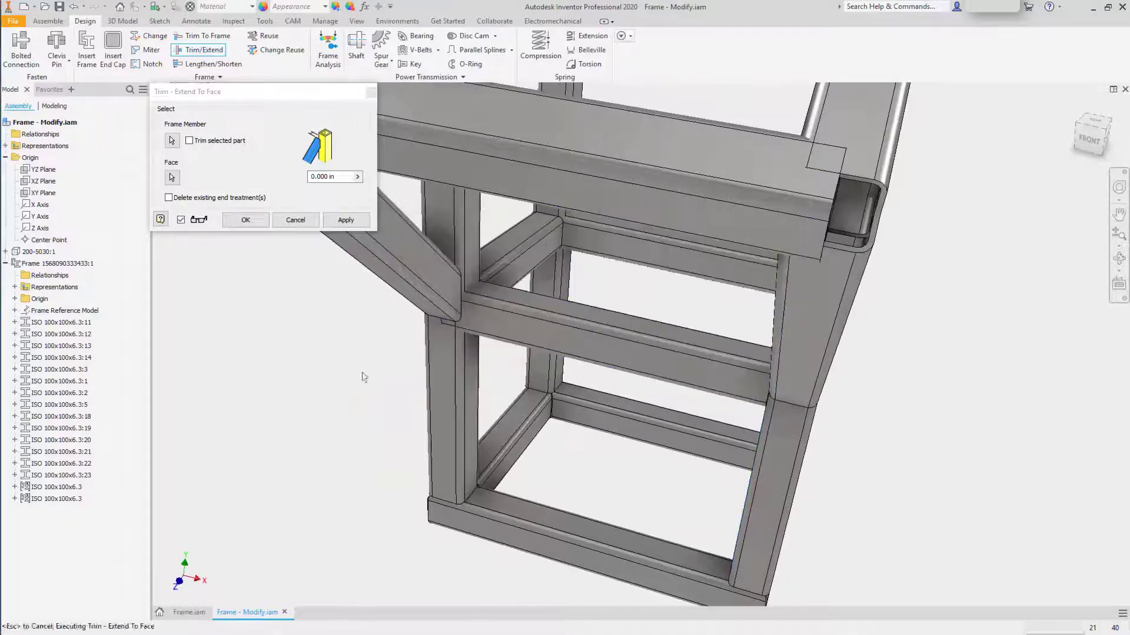
Step: Trim the remaining horizontal crossbeam to the adjoining vertical member face
left_click(506, 321)
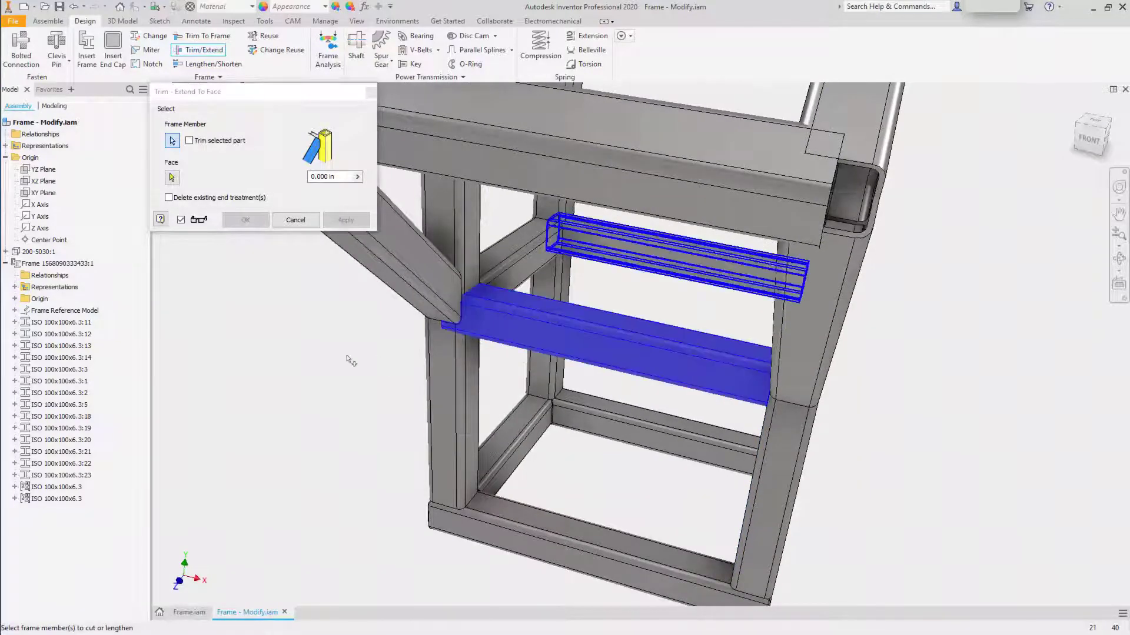
right_click(348, 360)
left_click(364, 361)
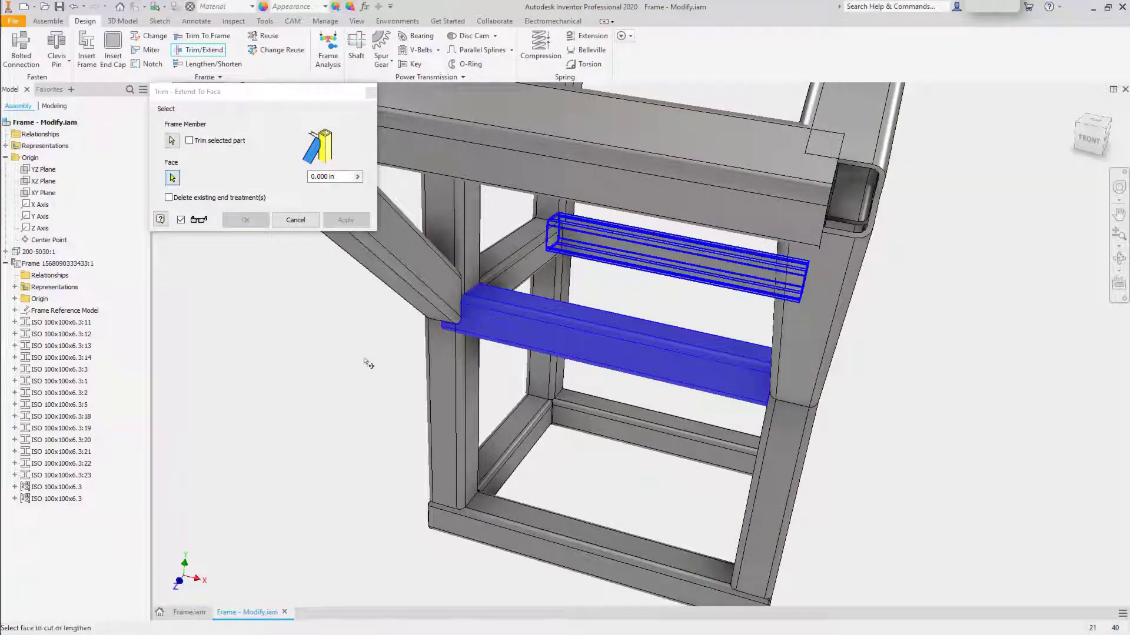
left_click(471, 276)
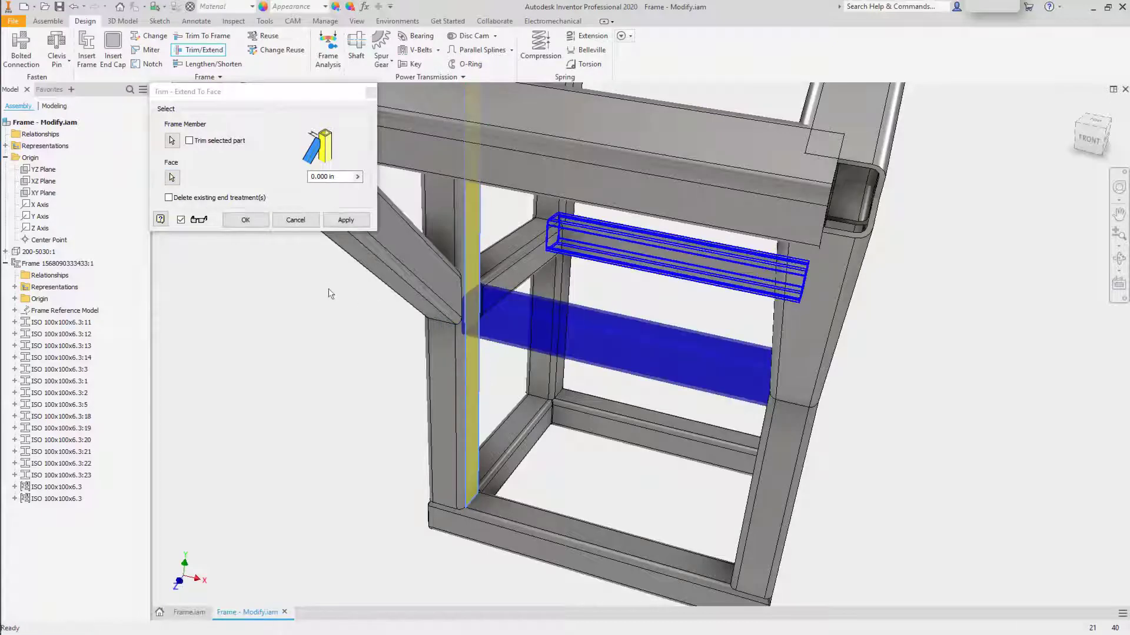
right_click(318, 329)
left_click(330, 335)
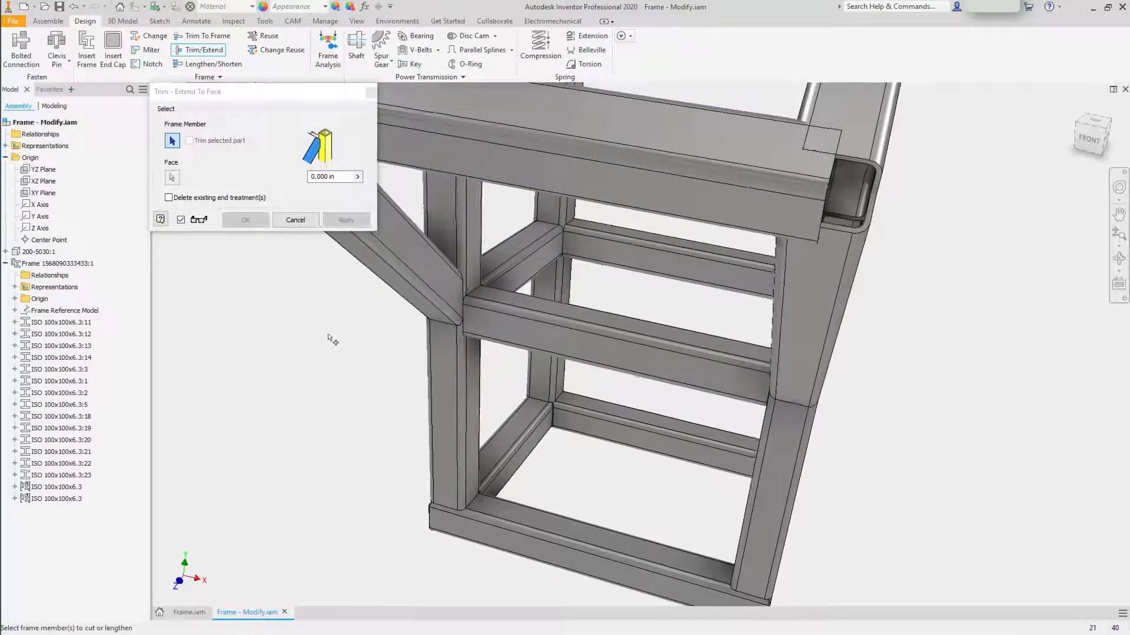
middle_click_drag(304, 336, 290, 282, "shift")
Step: Use Trim To Frame to join the top rail to the sloped rails at both upper corners
left_click(292, 222)
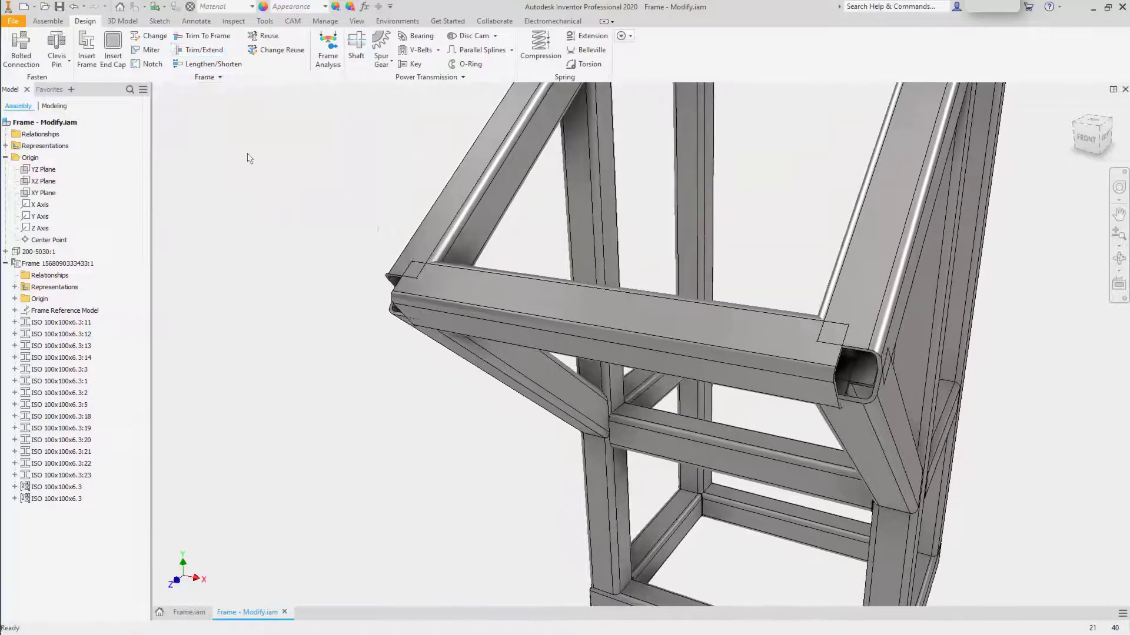
left_click(209, 39)
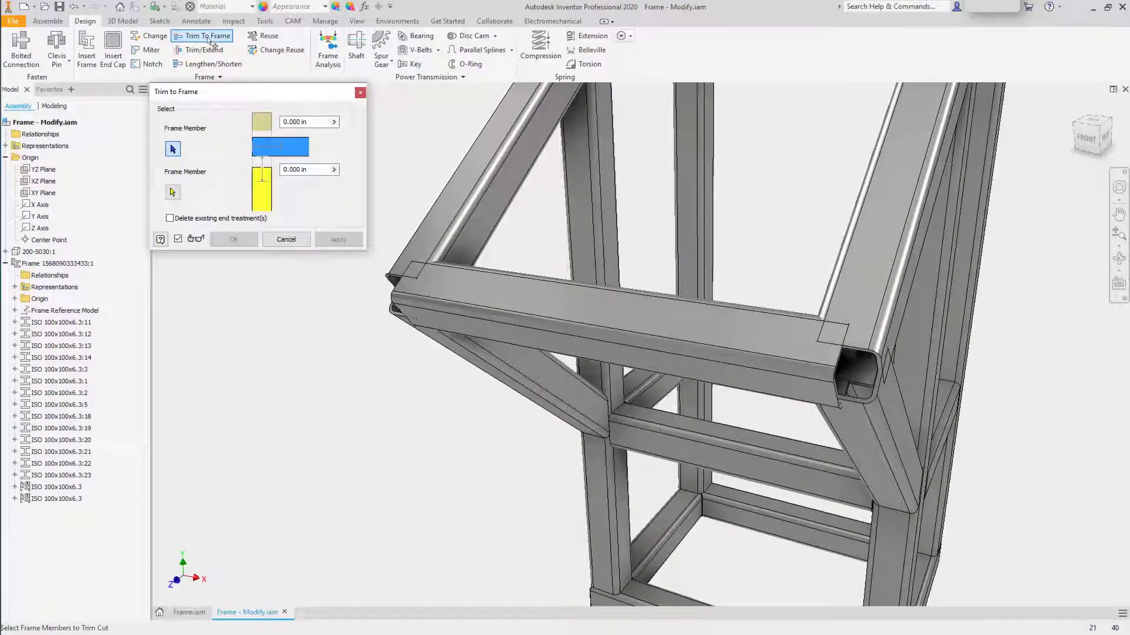
left_click(542, 317)
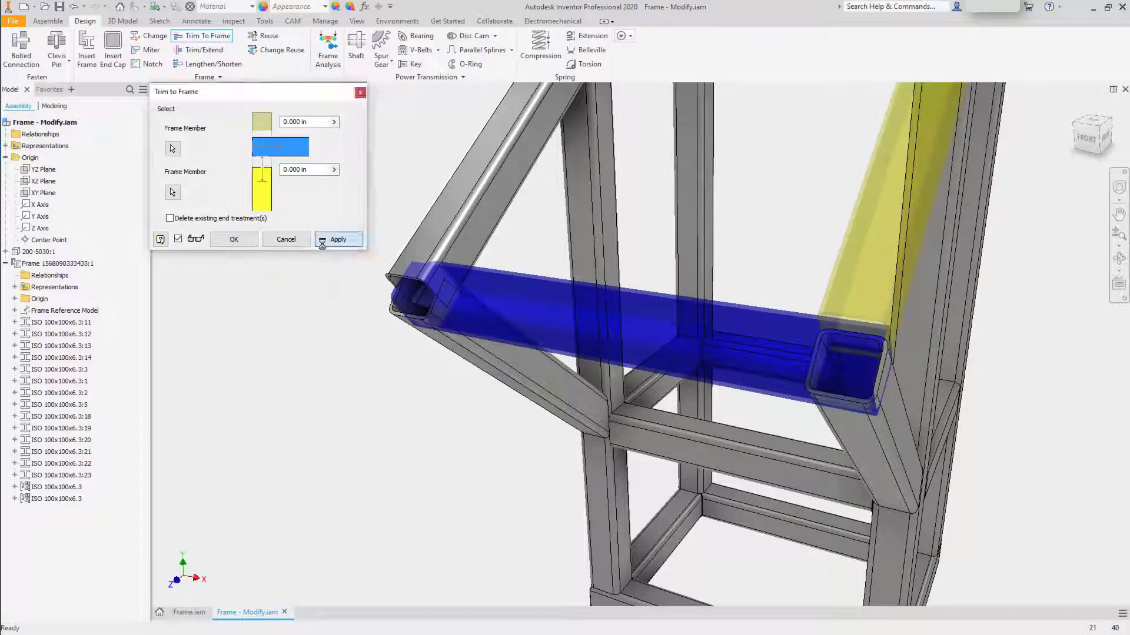
left_click(338, 240)
left_click(429, 278)
left_click(438, 243)
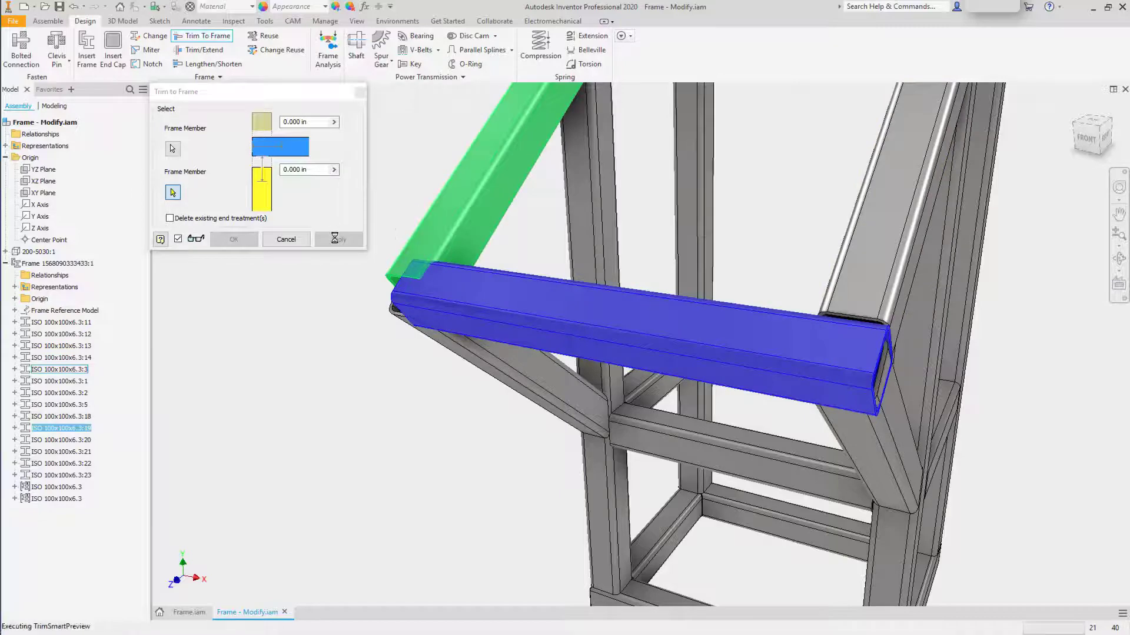
left_click(336, 239)
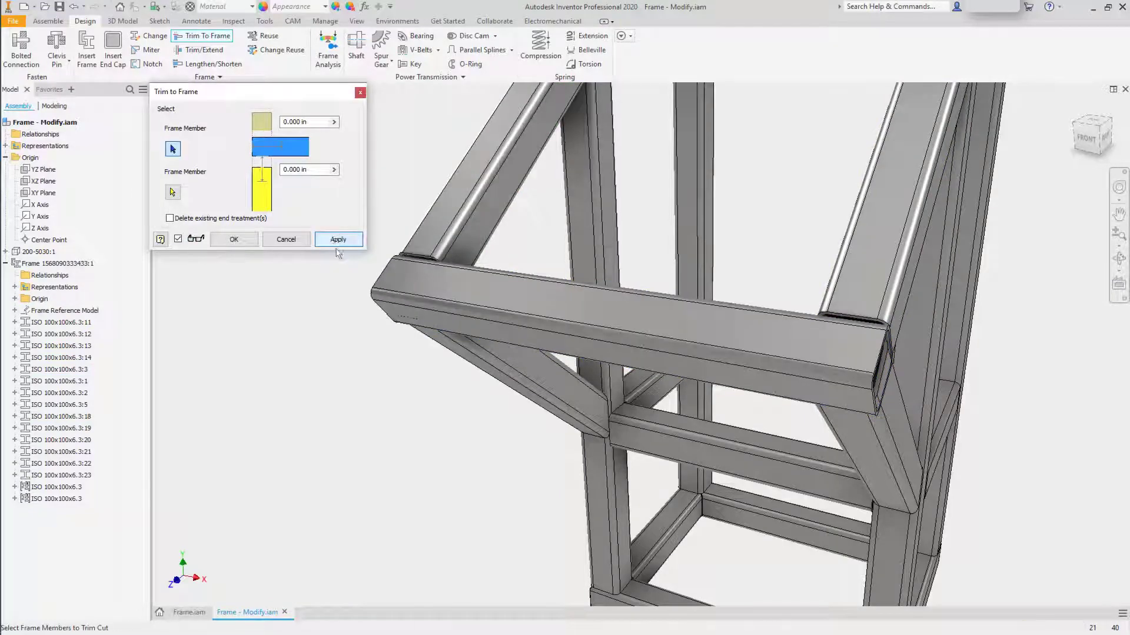
scroll(338, 253, "up", 3)
scroll(338, 252, "down", 3)
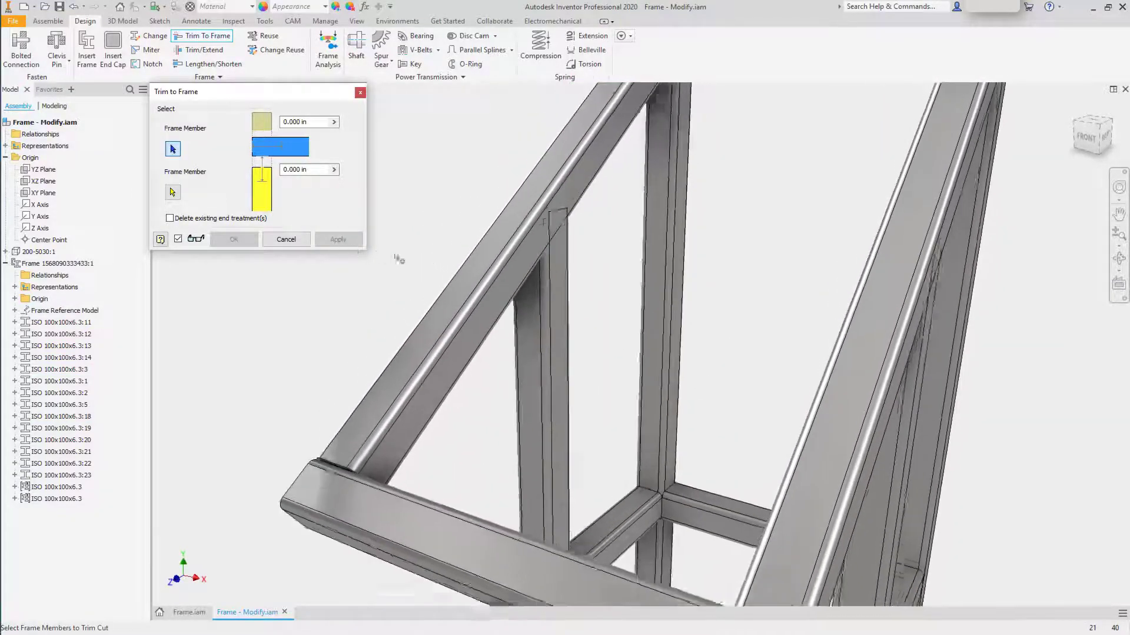
scroll(546, 275, "up", 3)
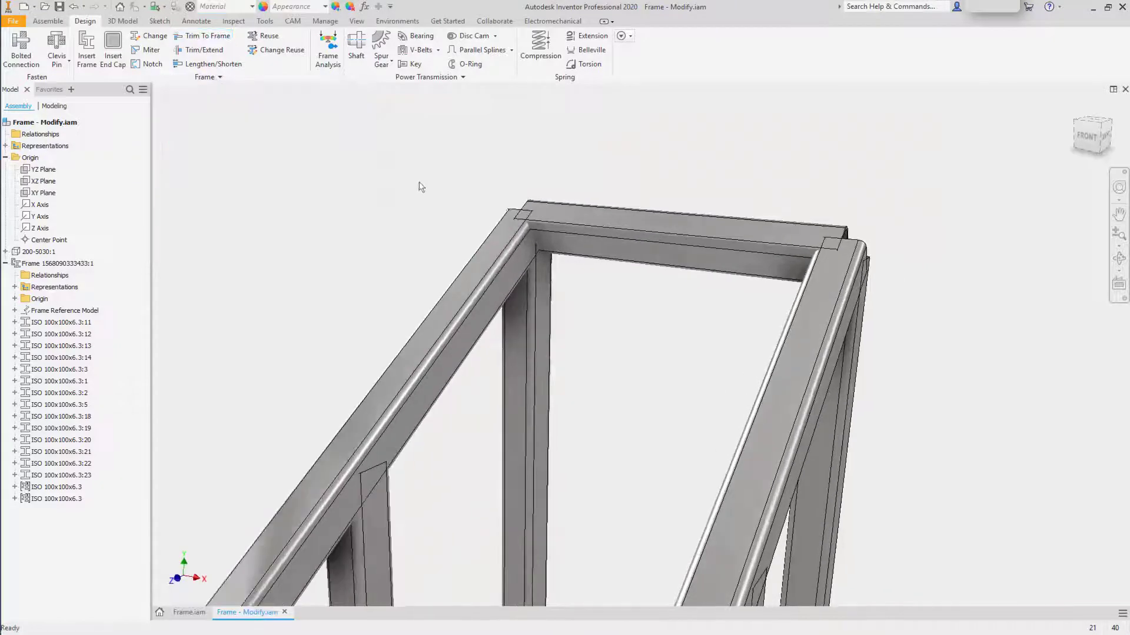
Step: Extend the top crossbeam with a 4 in Lengthen/Shorten offset so it overhangs both ends
left_click(213, 63)
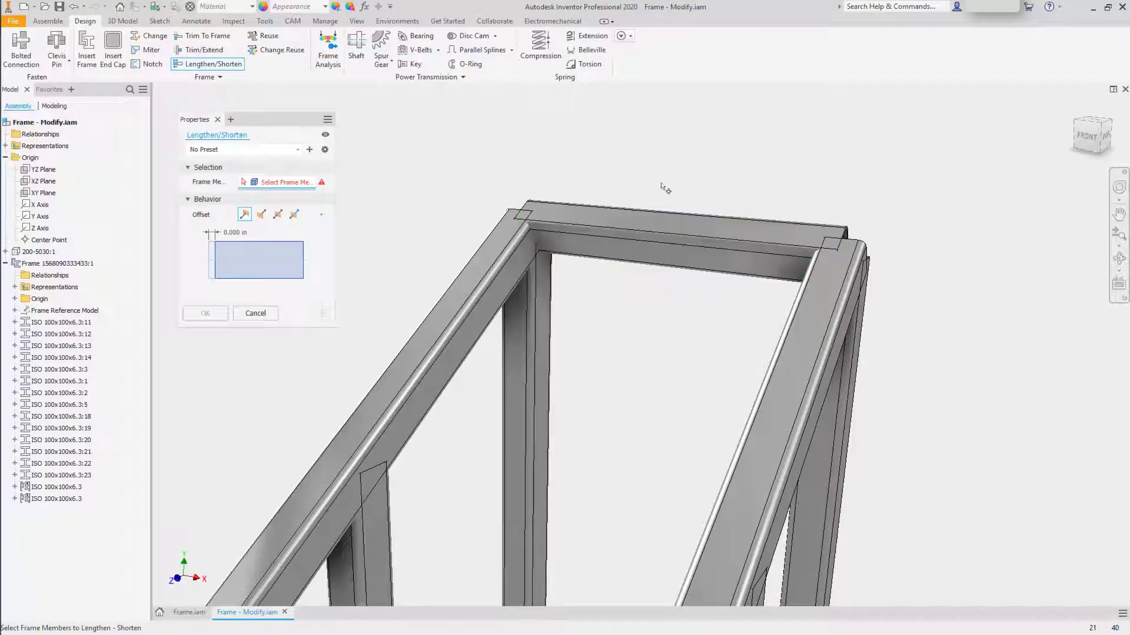
left_click(242, 232)
type("4")
left_click(542, 203)
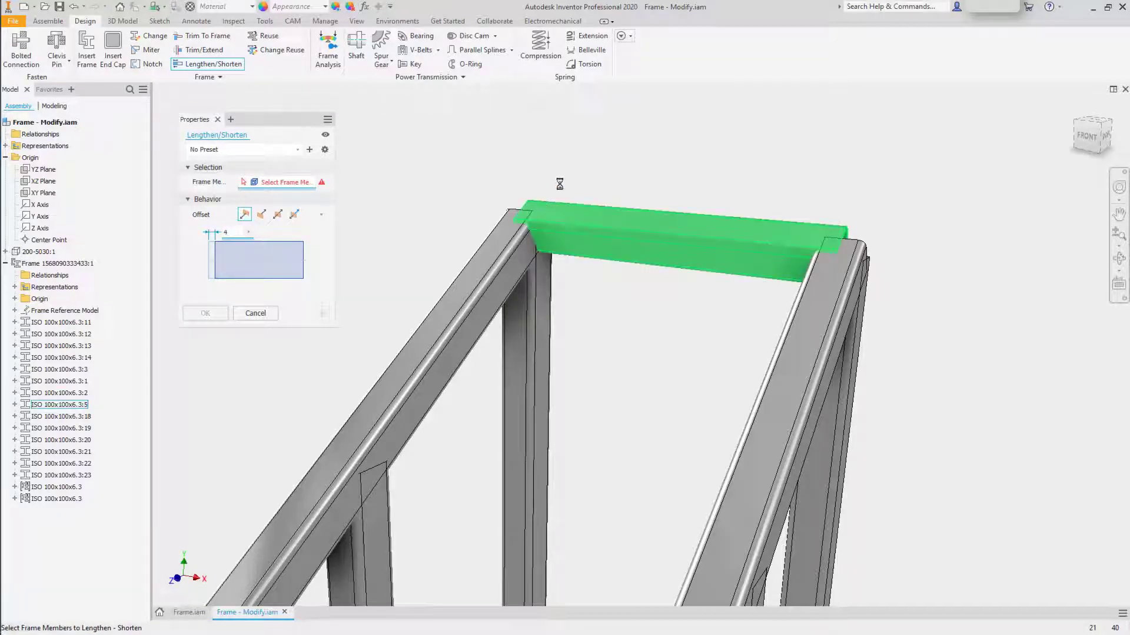
right_click(695, 185)
left_click(697, 152)
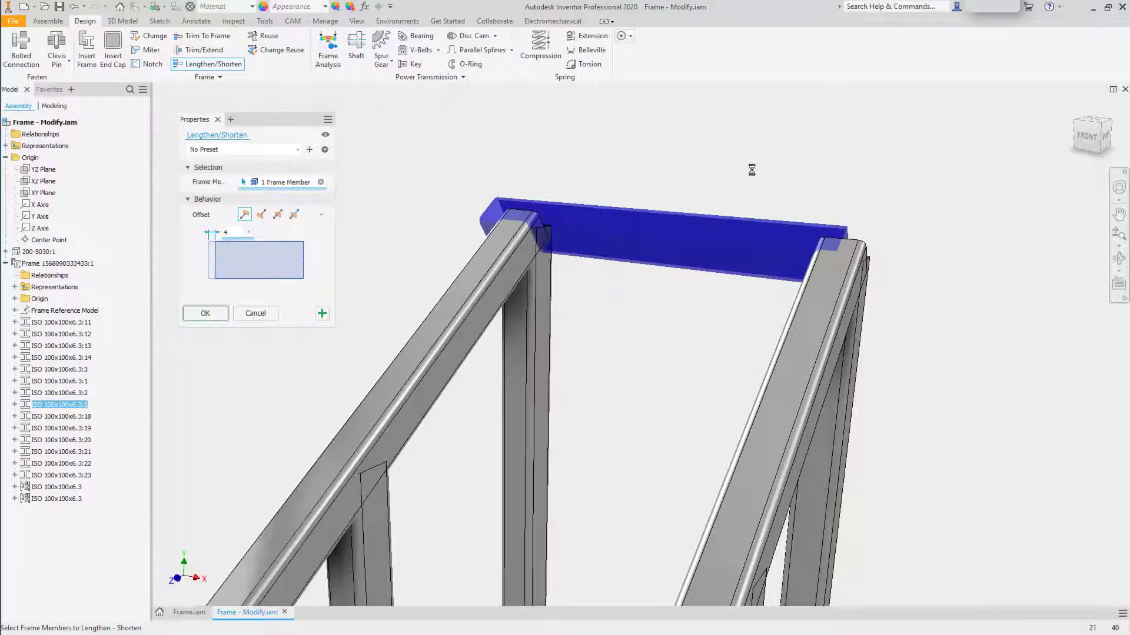
left_click(811, 216)
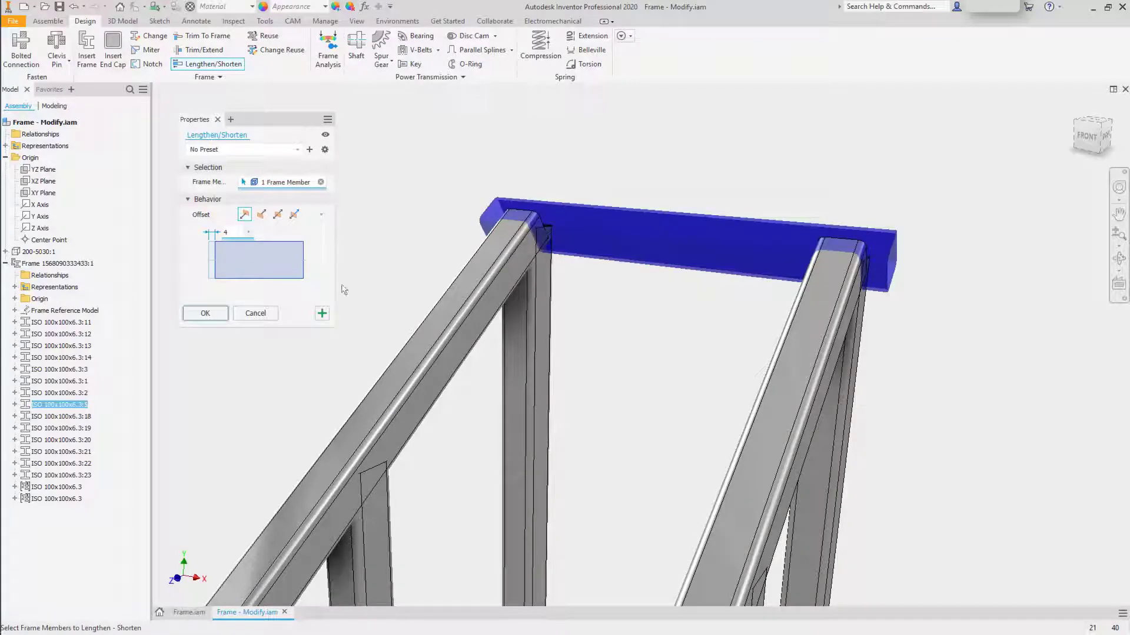
left_click(206, 313)
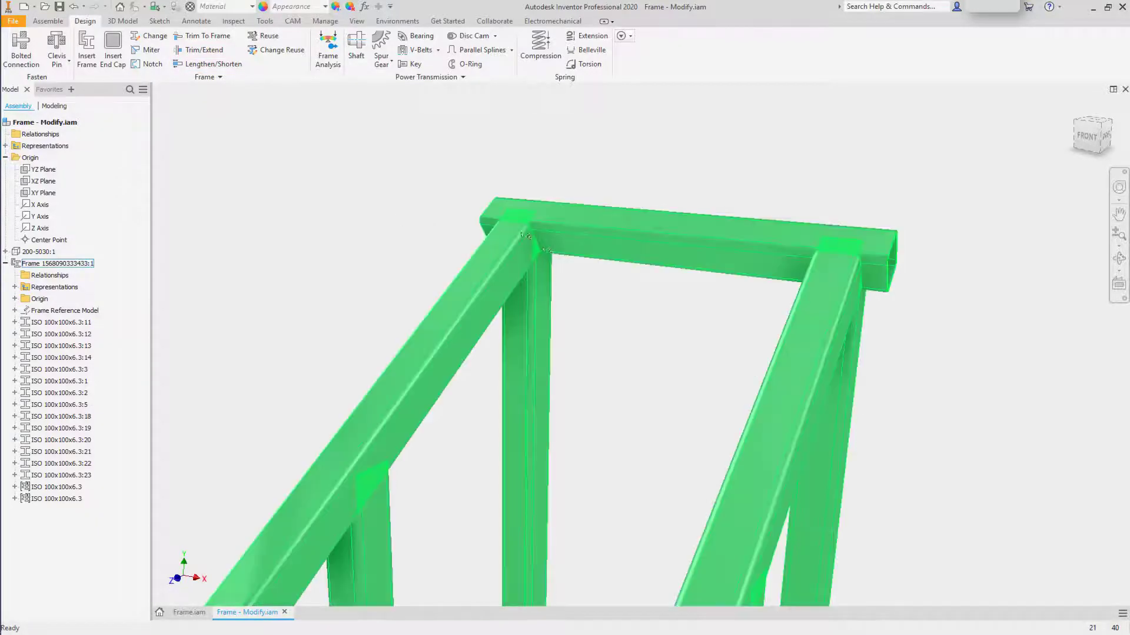
key("F6")
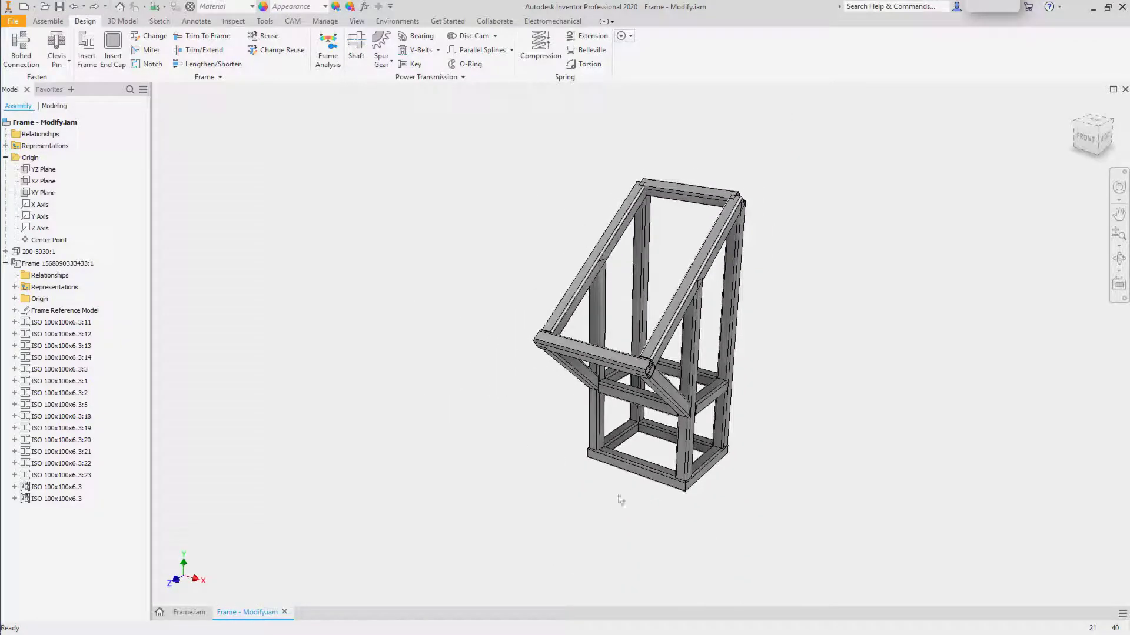
Step: Select the left, back, right and front base members for a size change
scroll(662, 509, "up", 4)
scroll(679, 504, "up", 5)
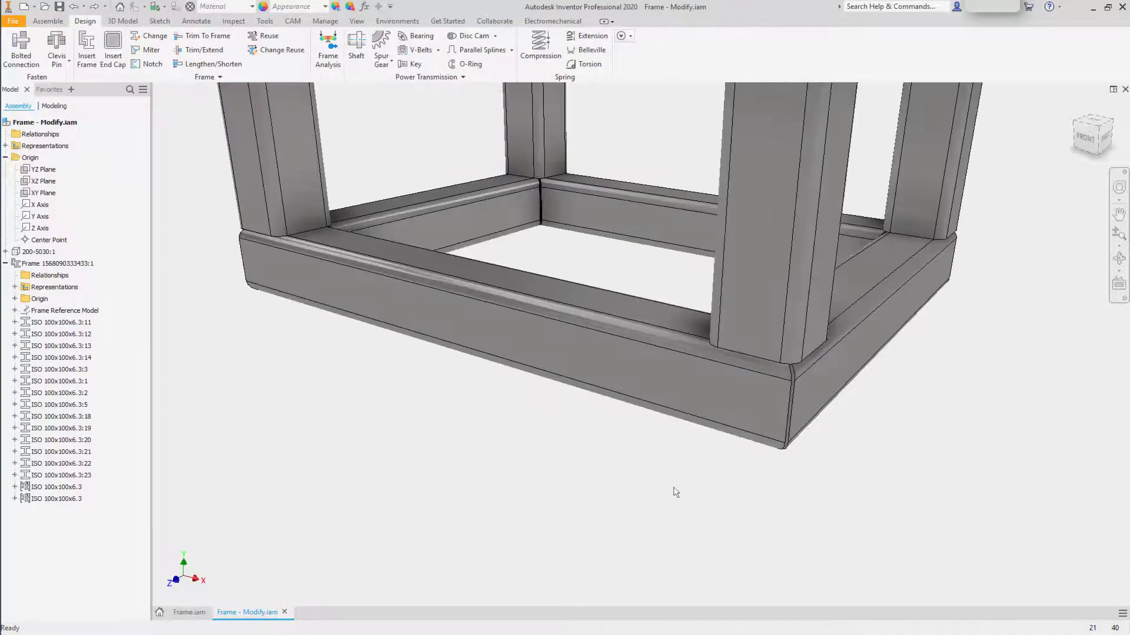
middle_click_drag(671, 484, 531, 521)
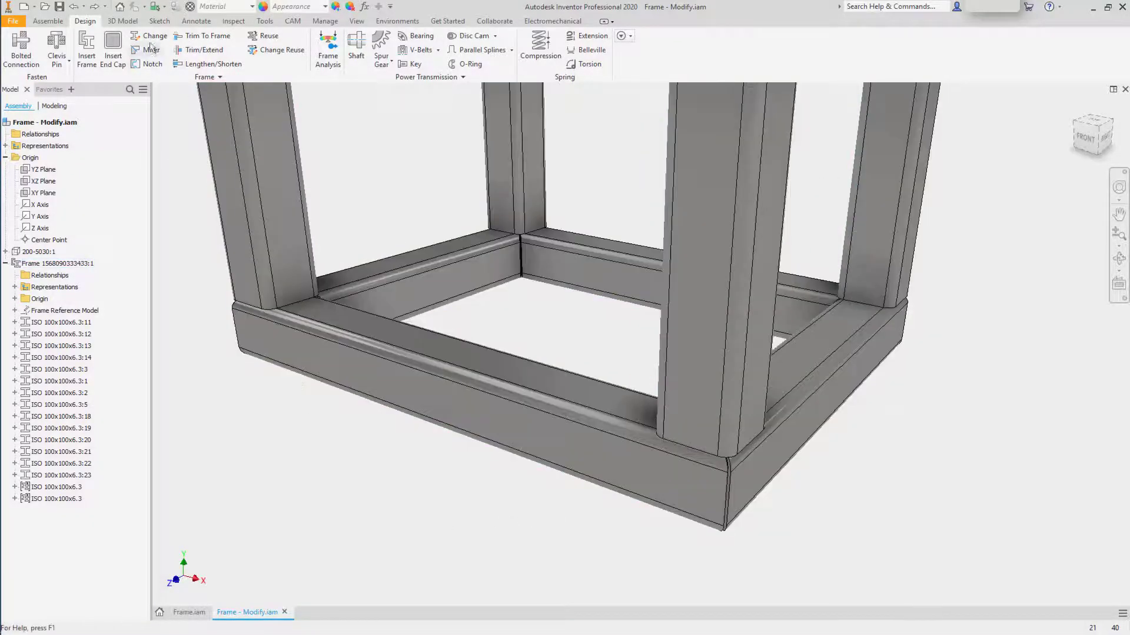
left_click(149, 37)
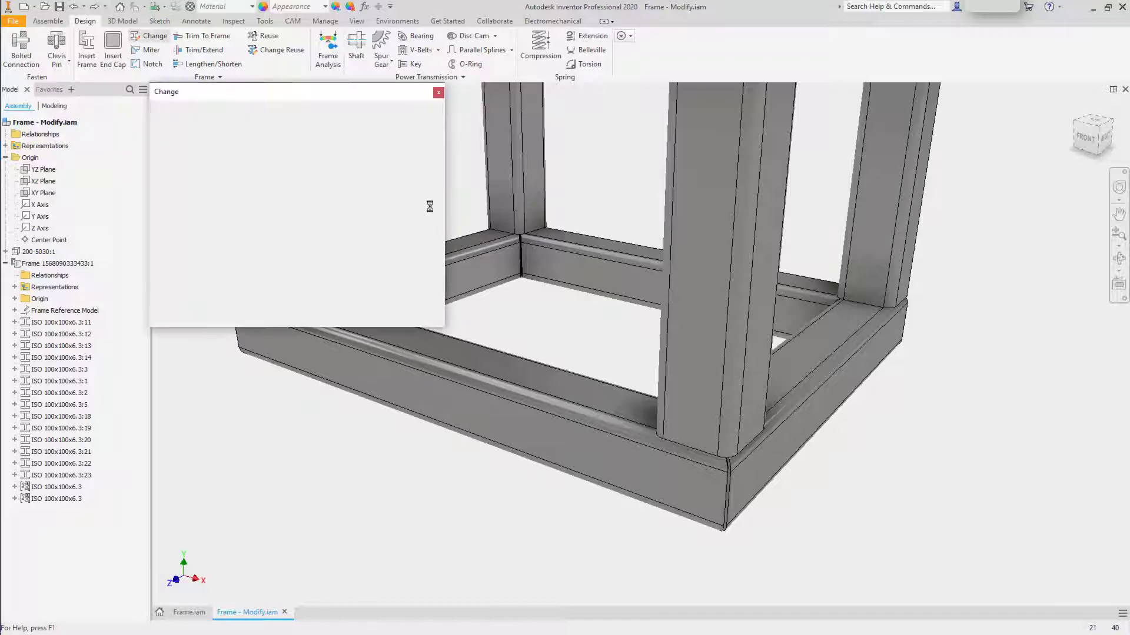
left_click(493, 273)
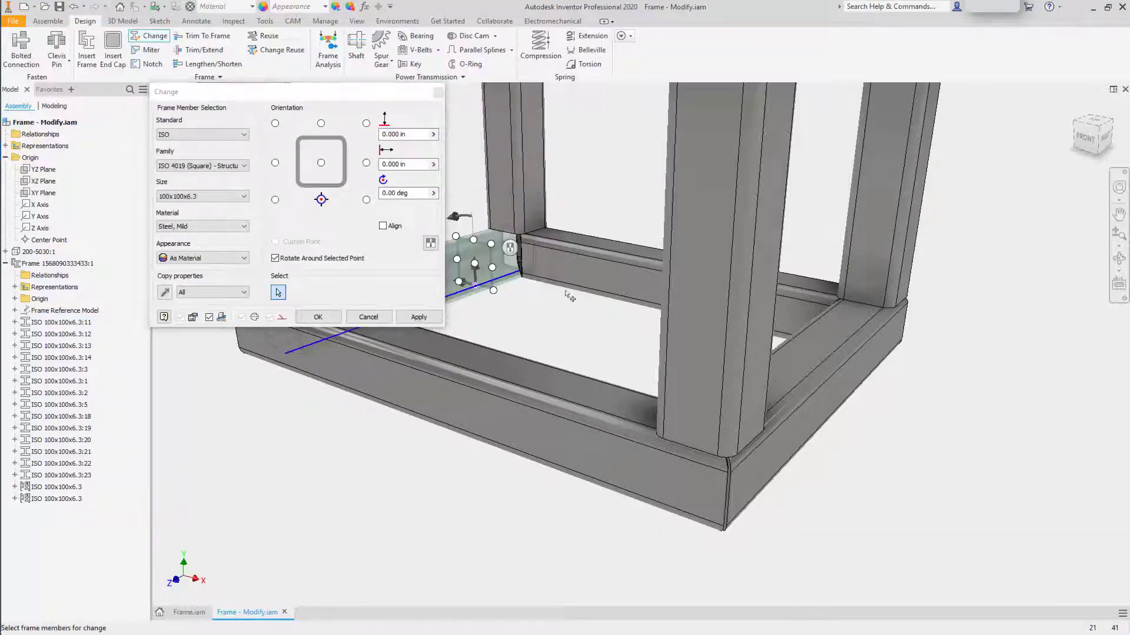
left_click(596, 280)
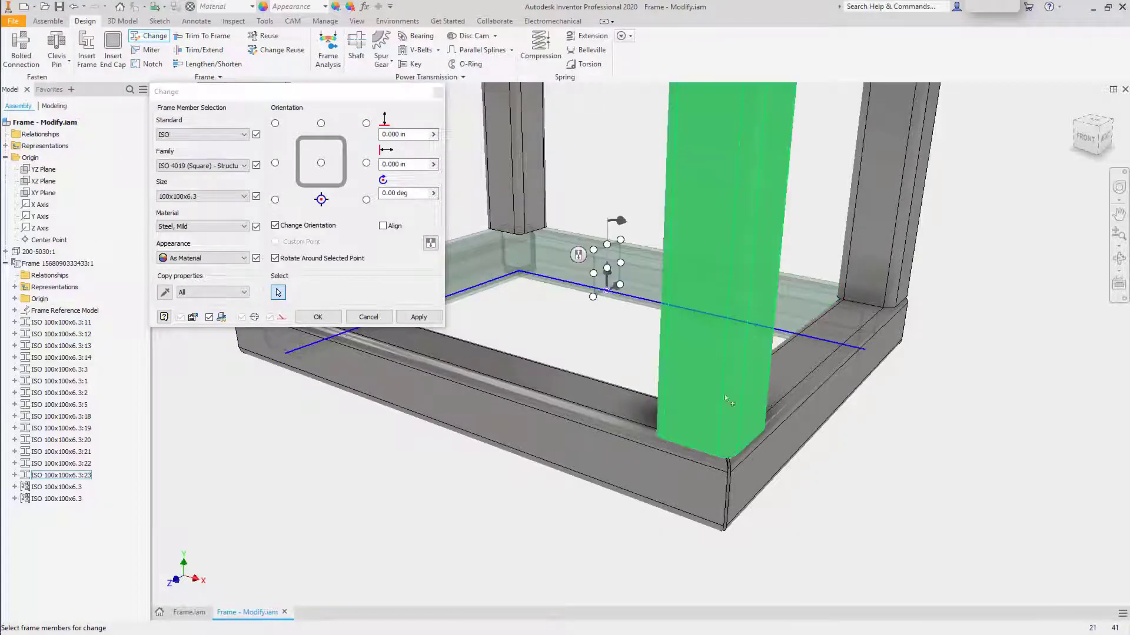
left_click(706, 468)
left_click(558, 437)
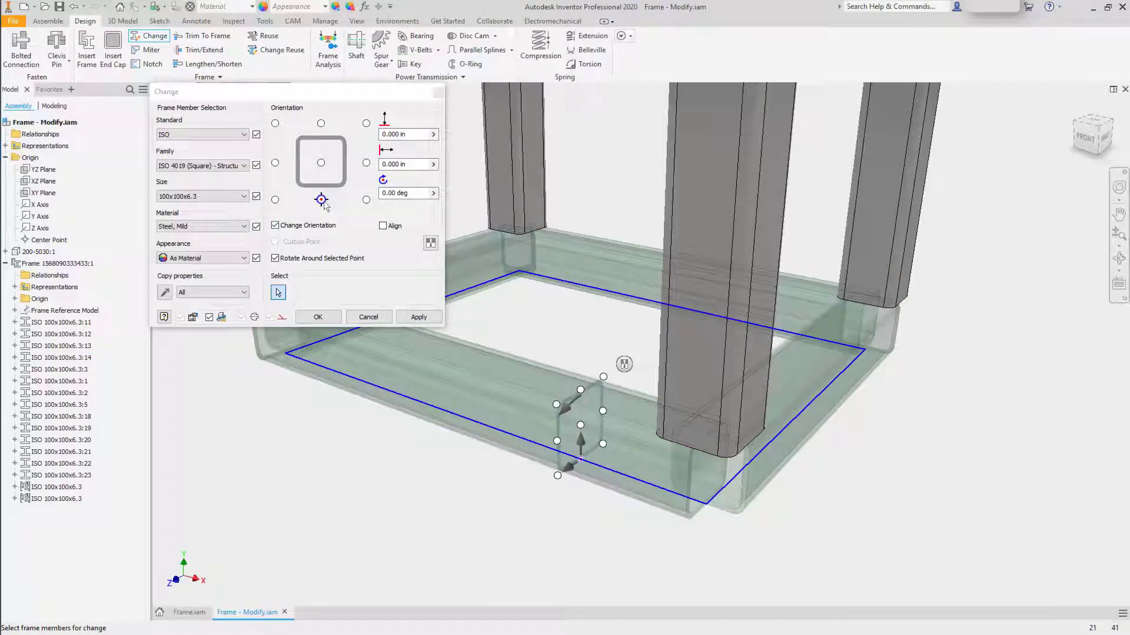
Step: Switch them to 140x140x4 square tube, accepting the replacement files and names
left_click(243, 197)
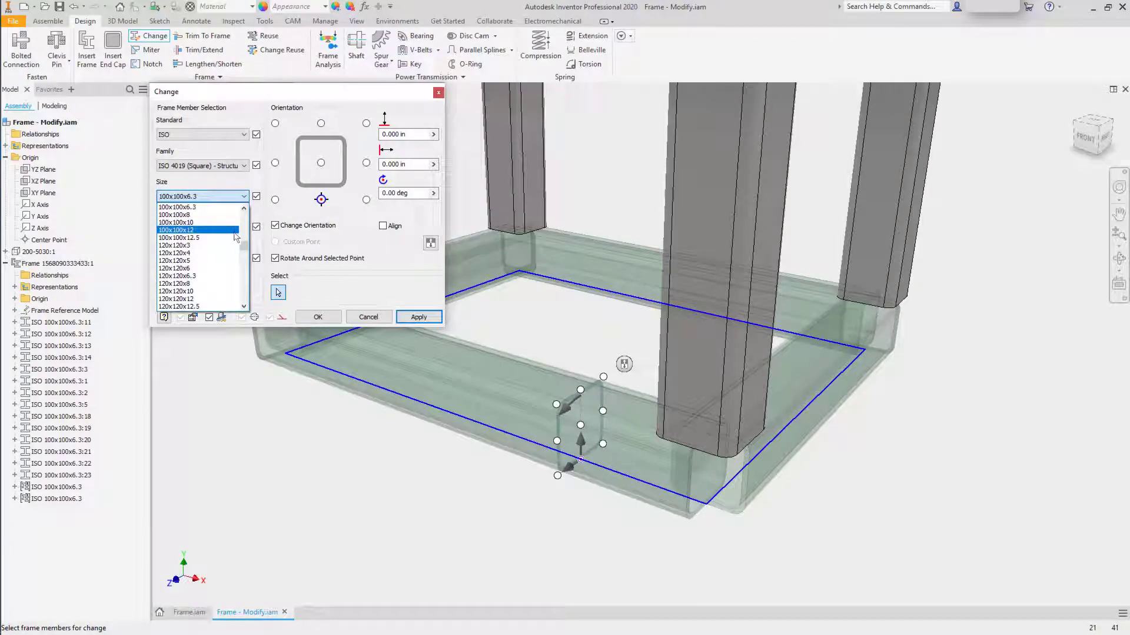
left_click_drag(245, 242, 243, 251)
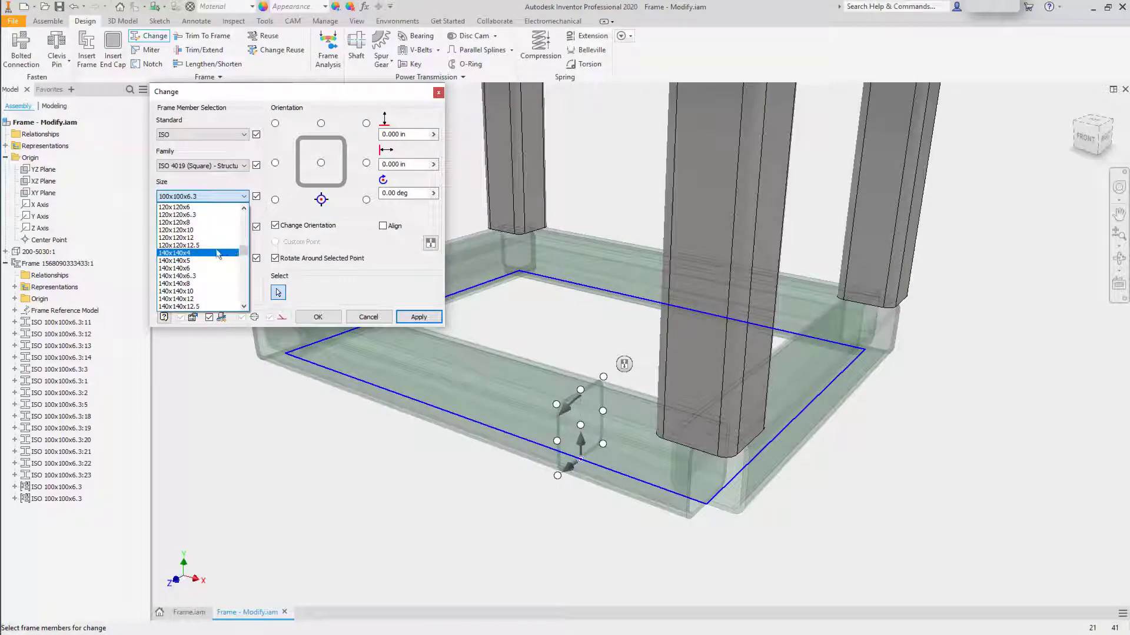
left_click(216, 254)
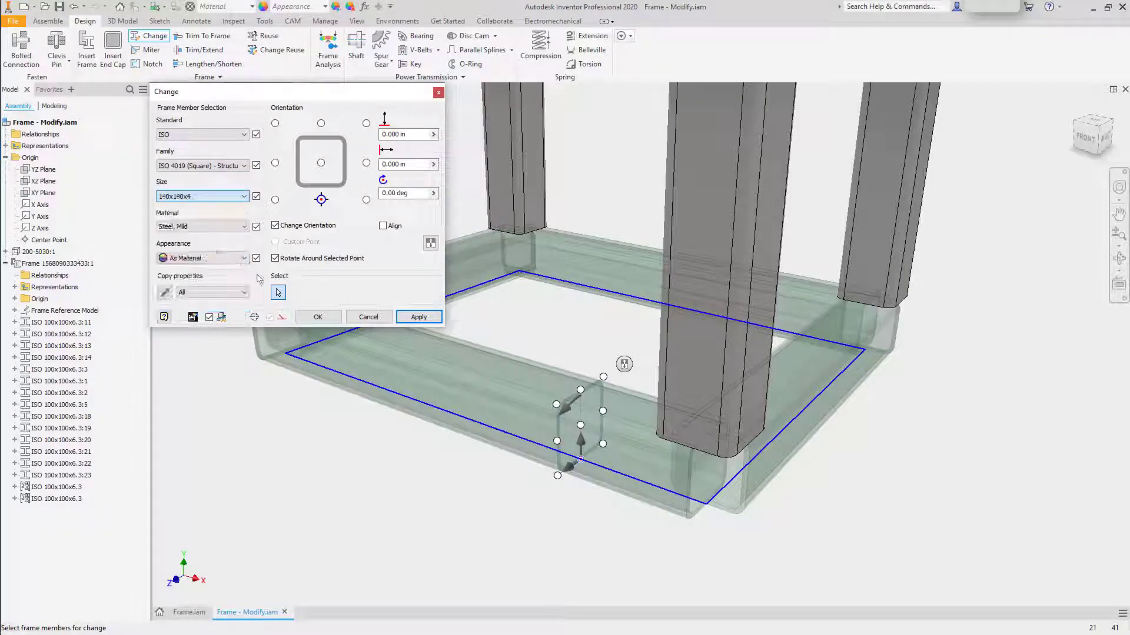
left_click(312, 321)
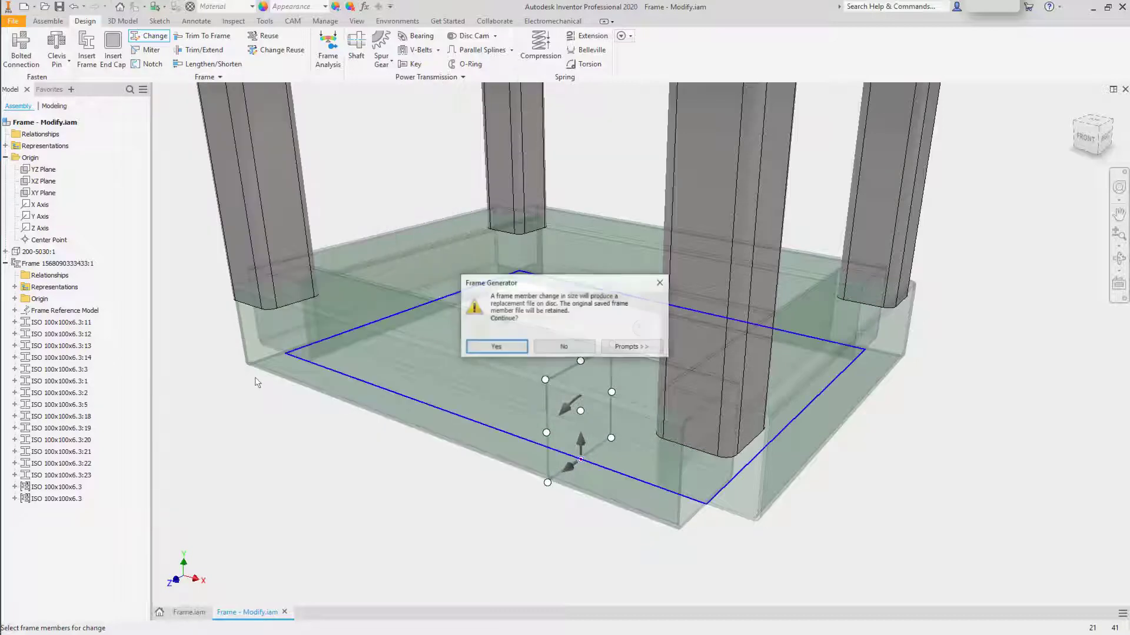
left_click(497, 348)
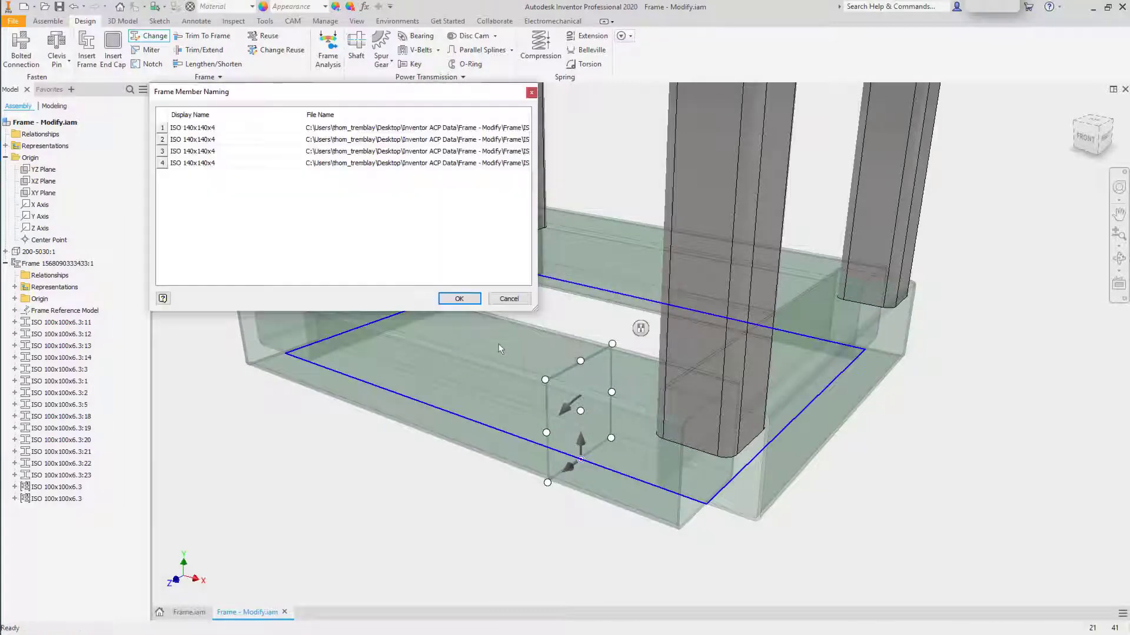
left_click(469, 302)
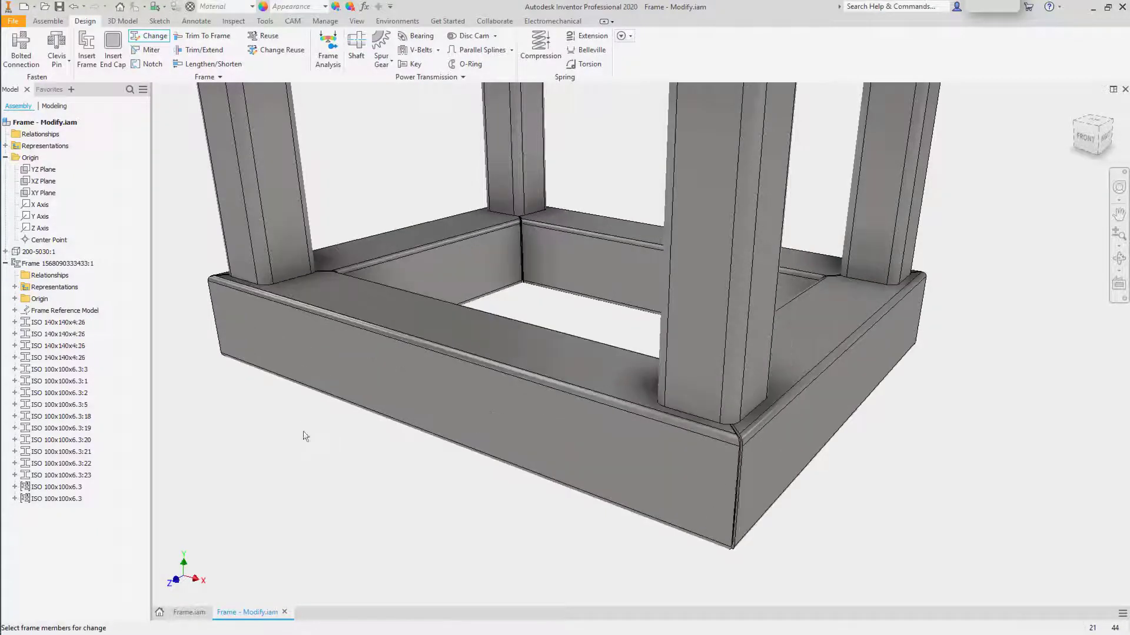
key("Escape")
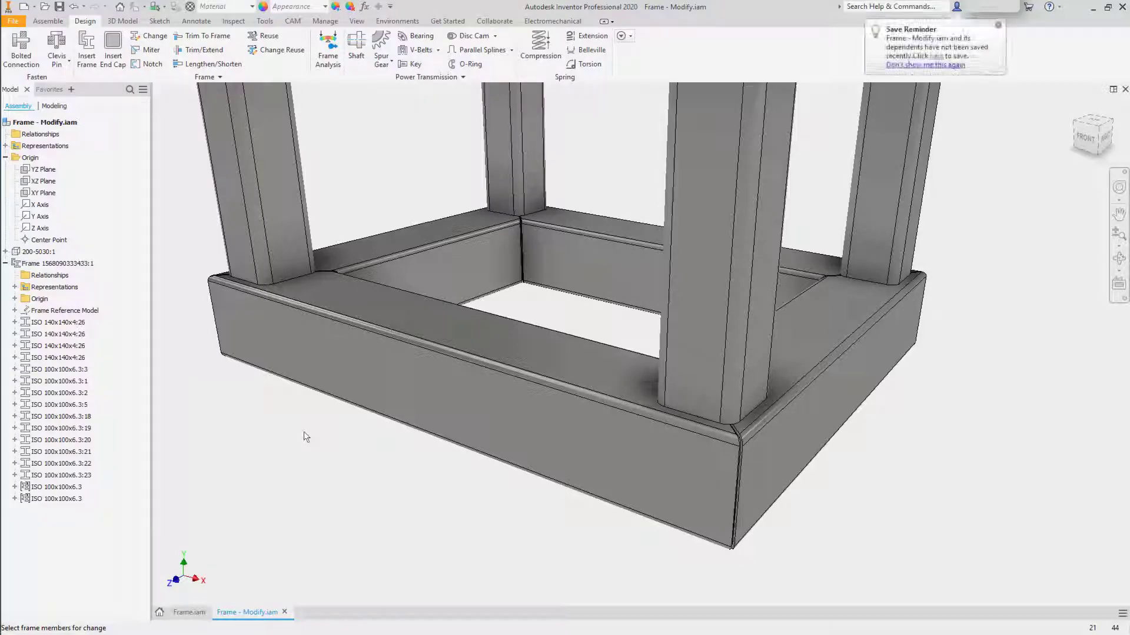
key("F6")
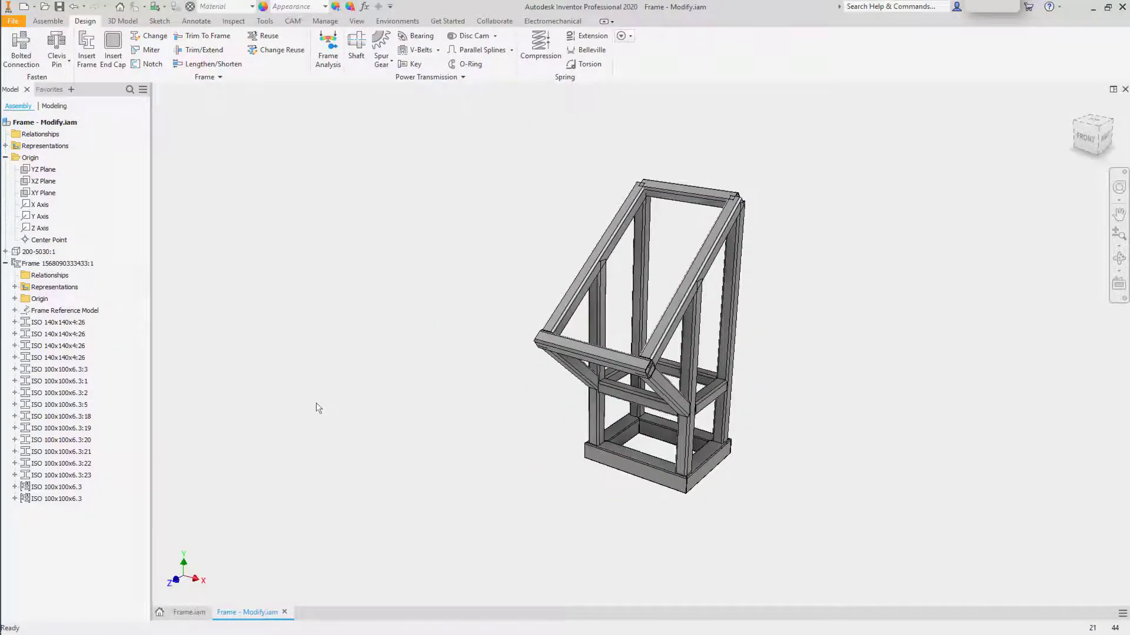
Step: Notch the vertical post's top end using the diagonal beam as notch tool, then inspect the joint
scroll(319, 408, "down", 8)
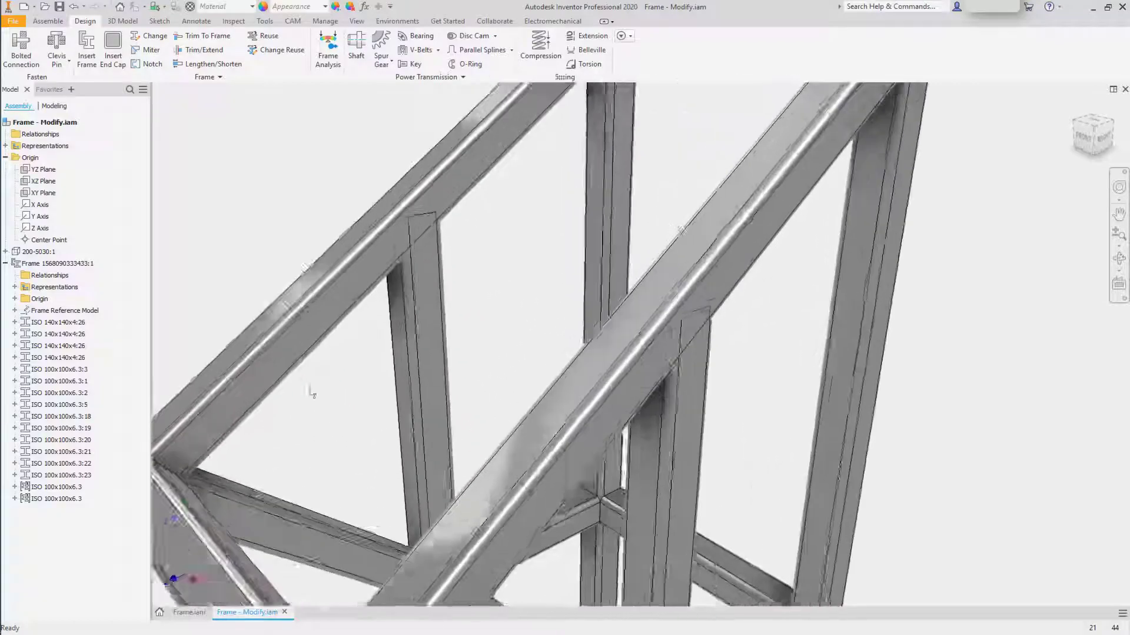
scroll(320, 404, "down", 6)
left_click(415, 340)
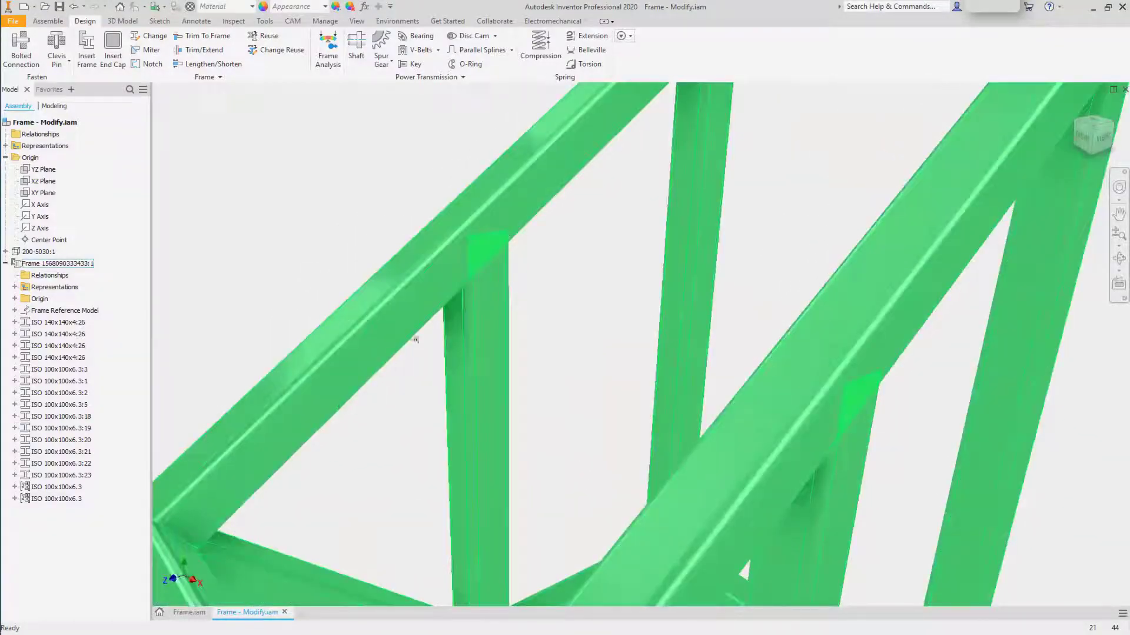
left_click(544, 397)
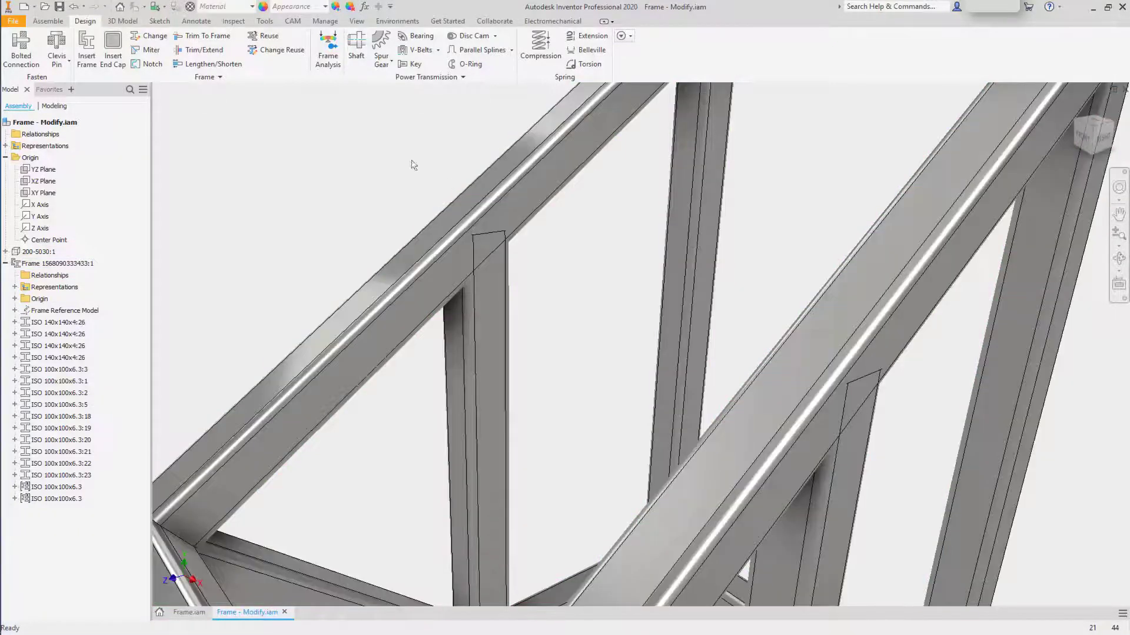
left_click(153, 63)
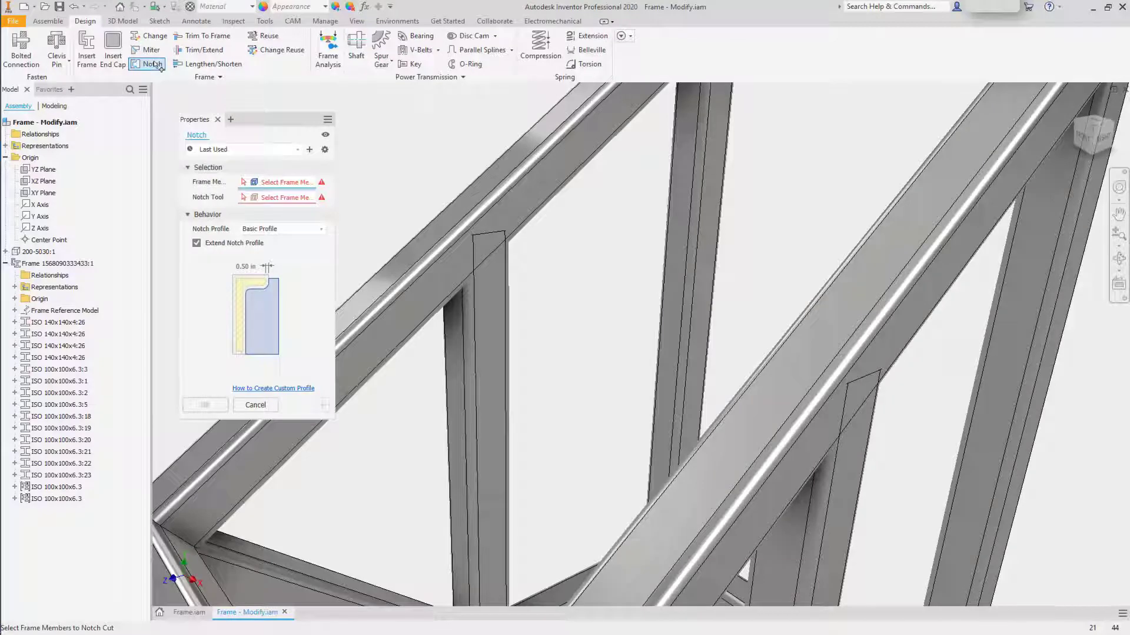
left_click(489, 314)
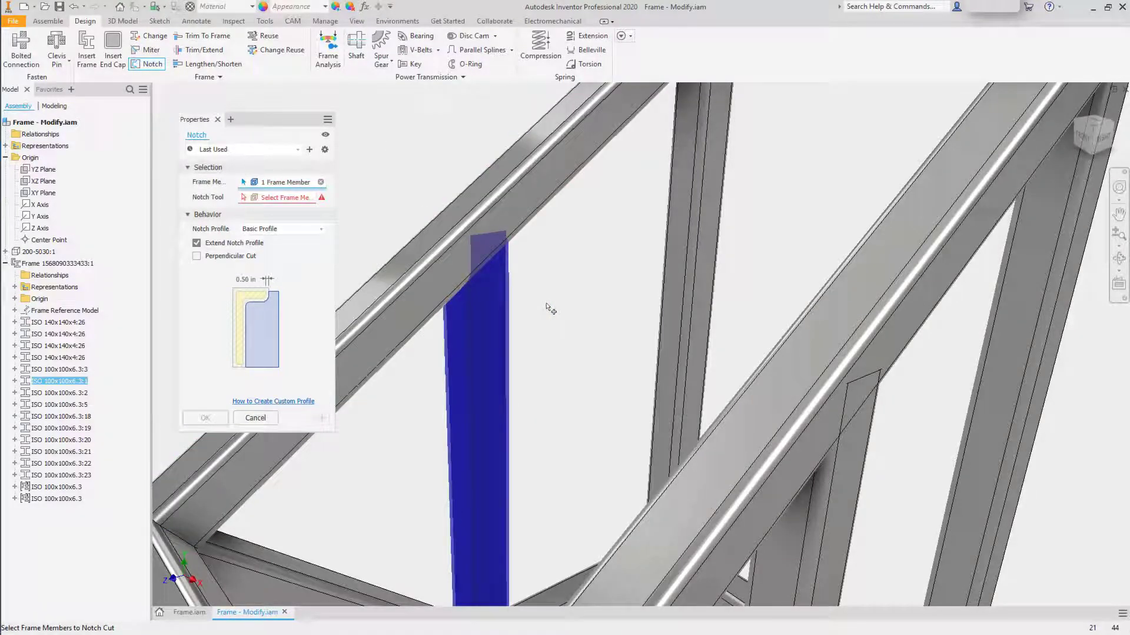
left_click(284, 200)
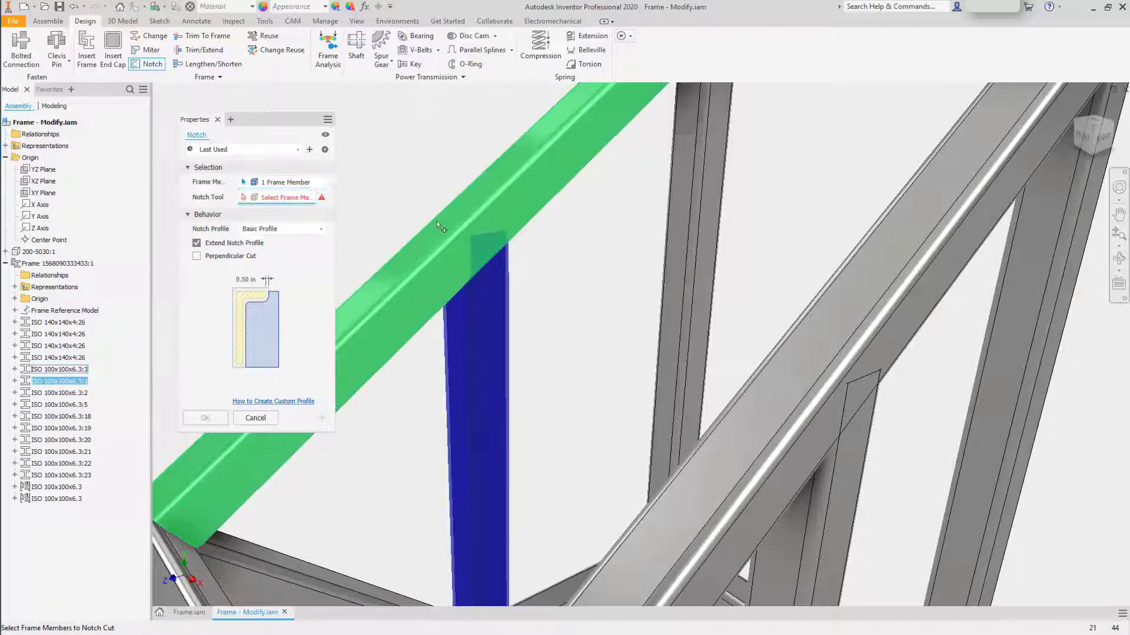
left_click(414, 187)
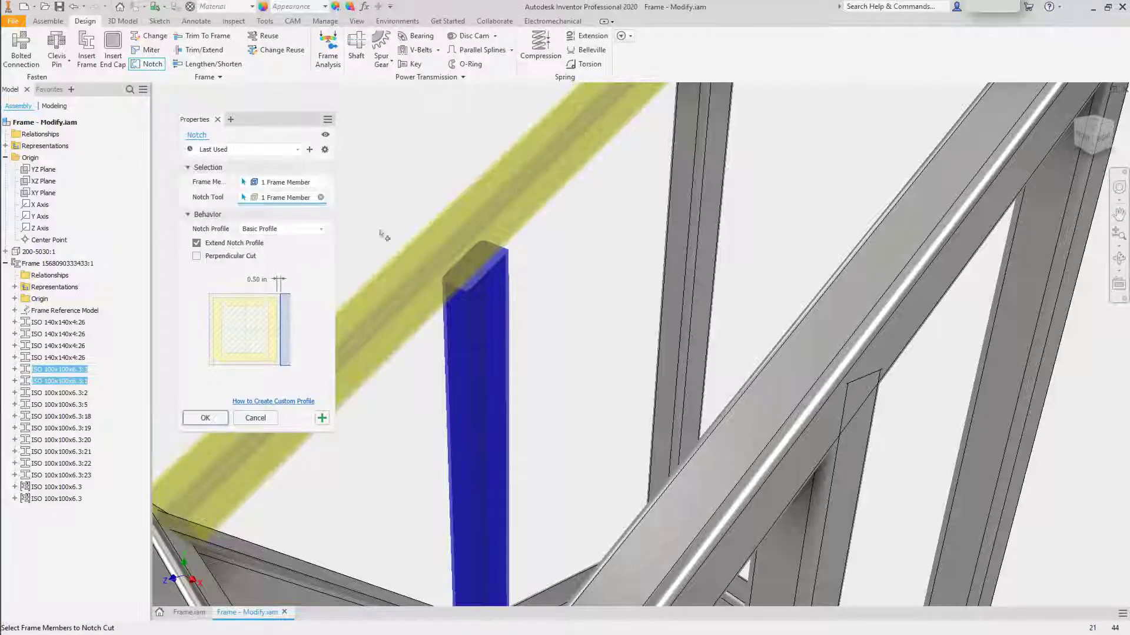
left_click(205, 418)
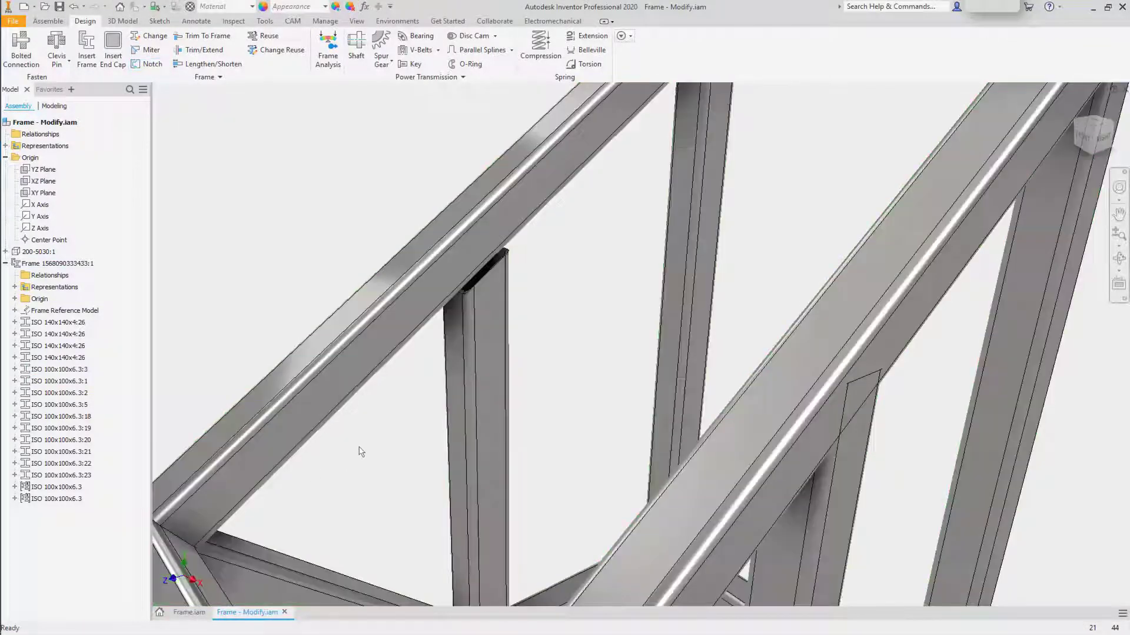
key("F5")
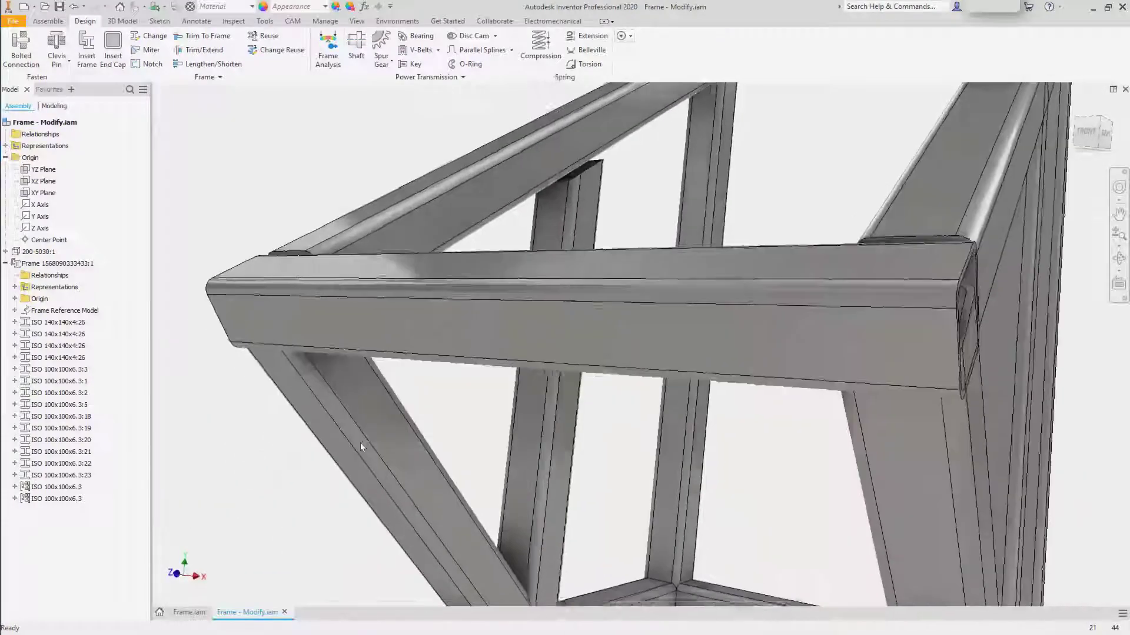
key("F5")
key("F5")
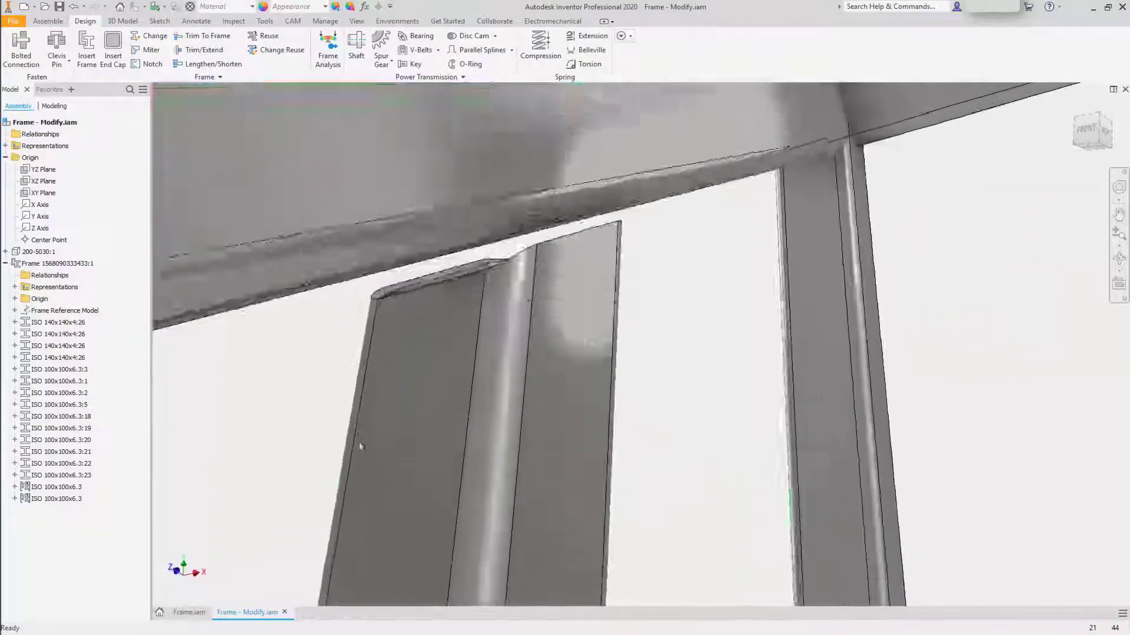